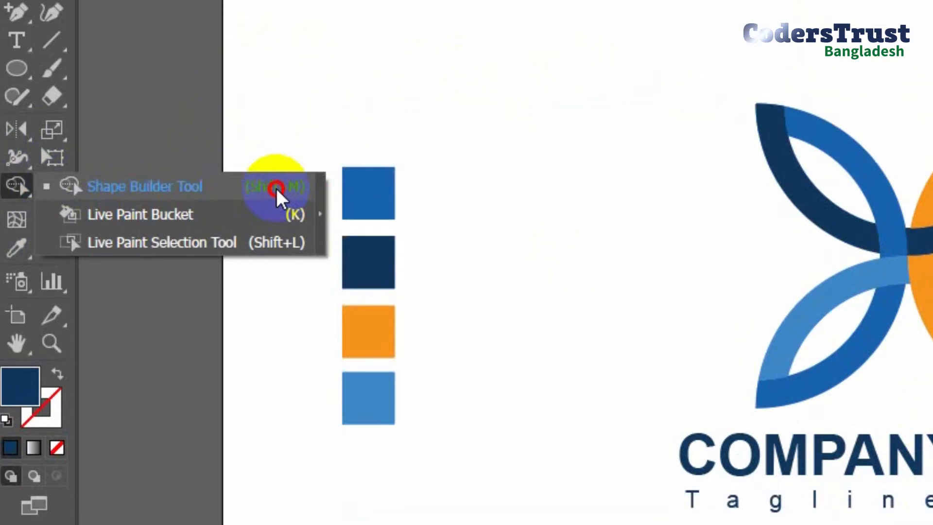
left_click(277, 189)
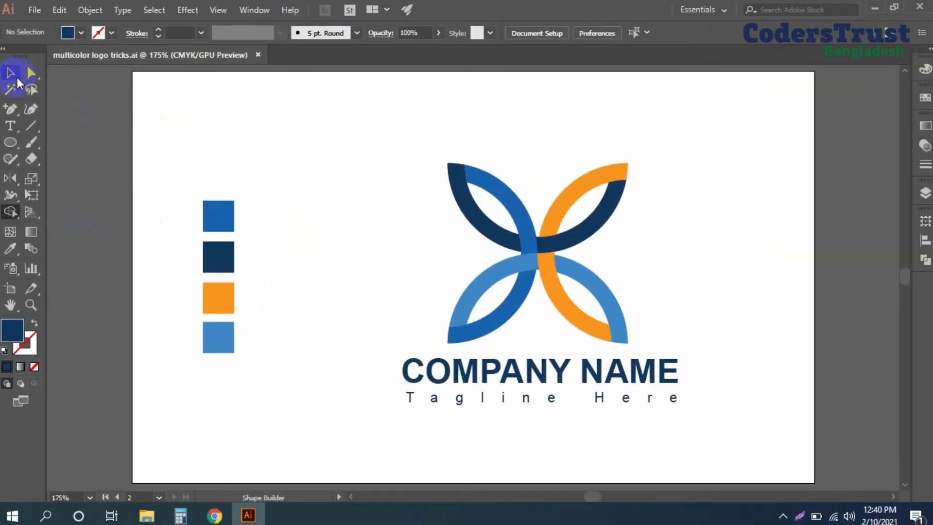
scroll(582, 291, "down", 1)
left_click_drag(584, 292, 595, 262)
left_click_drag(675, 149, 236, 333)
left_click(340, 407)
- Start a new document and name it "Multicolor logo"
left_click(31, 9)
left_click(46, 27)
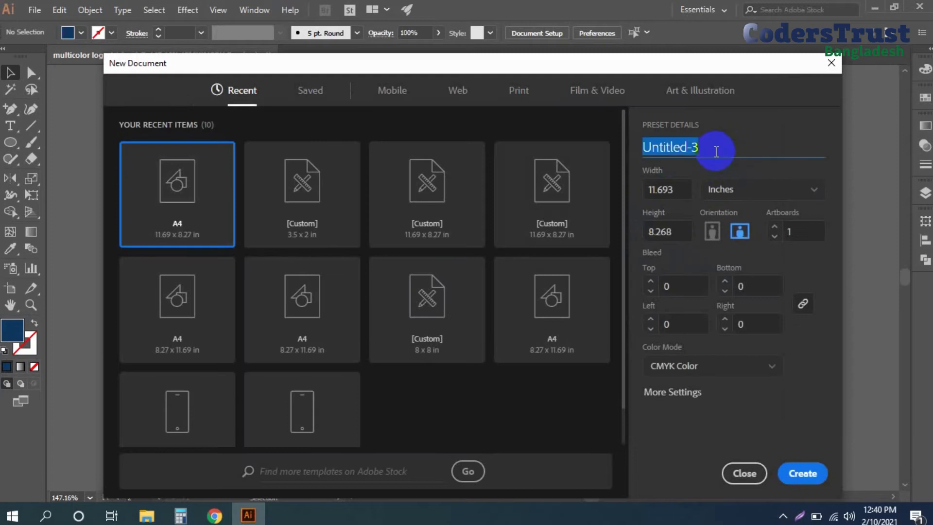
type("Multico")
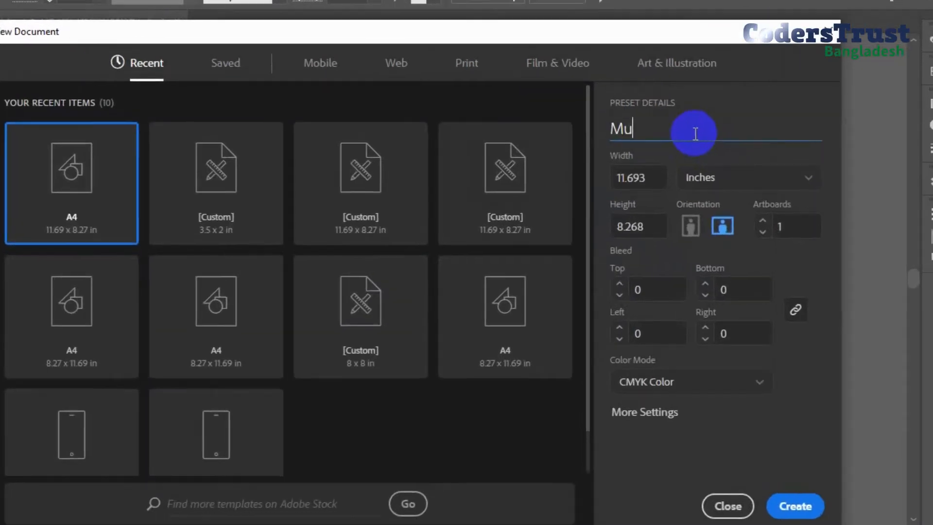
type("lor Logo")
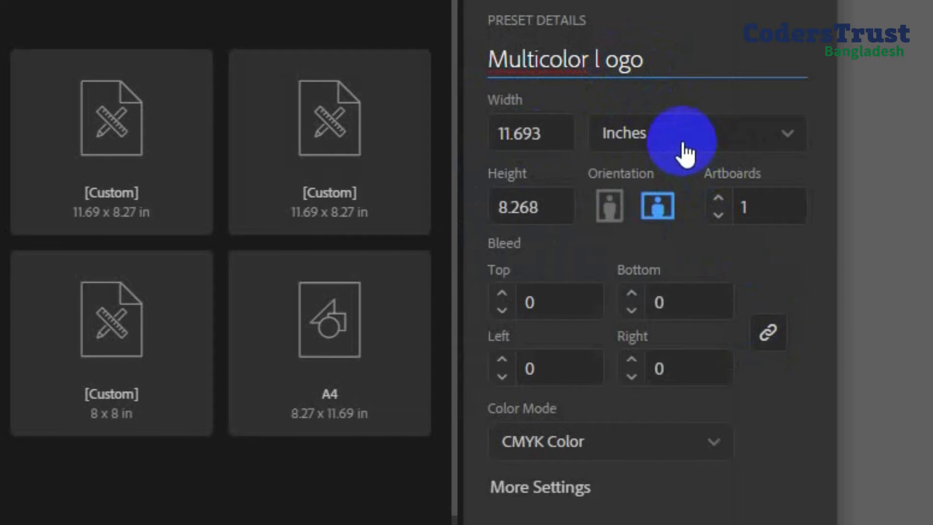
triple_click(613, 54)
left_click(604, 65)
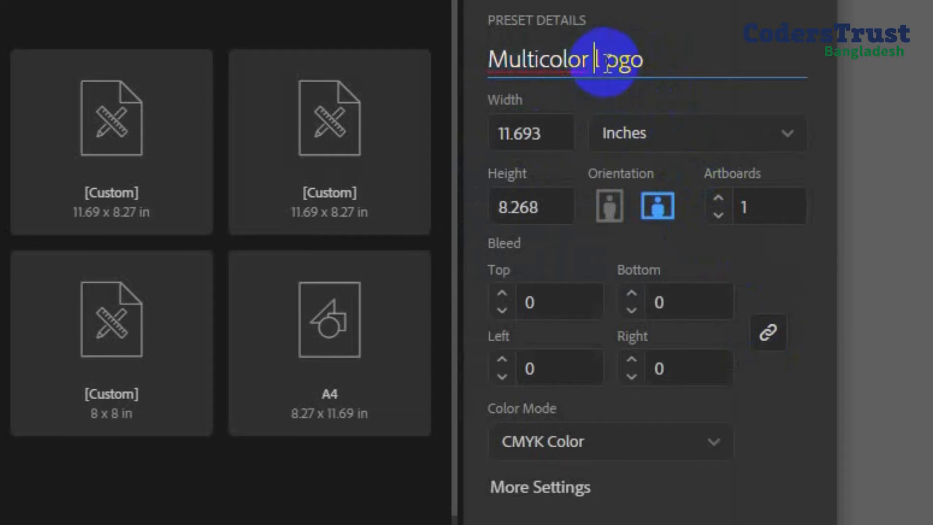
triple_click(606, 60)
left_click(607, 62)
key("BackSpace")
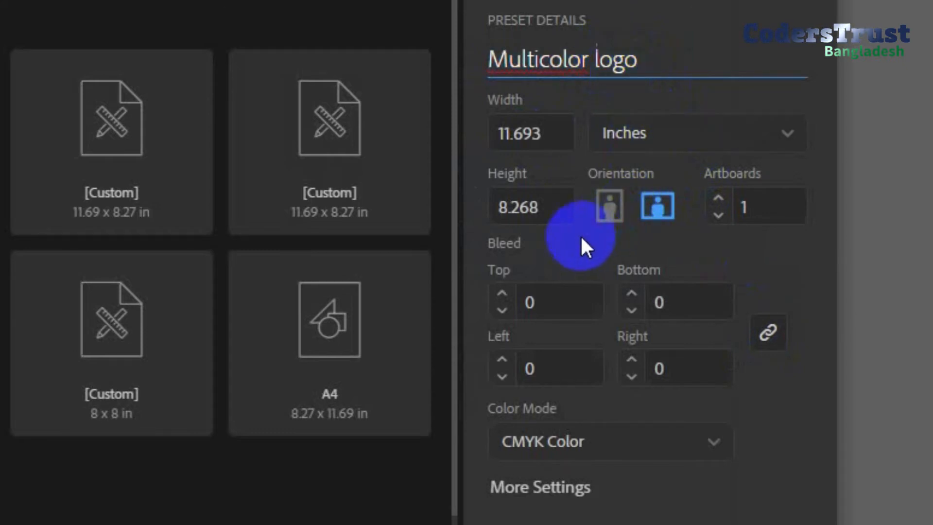
- Set the new document's width and height to 8 inches each and create it
triple_click(564, 137)
key("BackSpace")
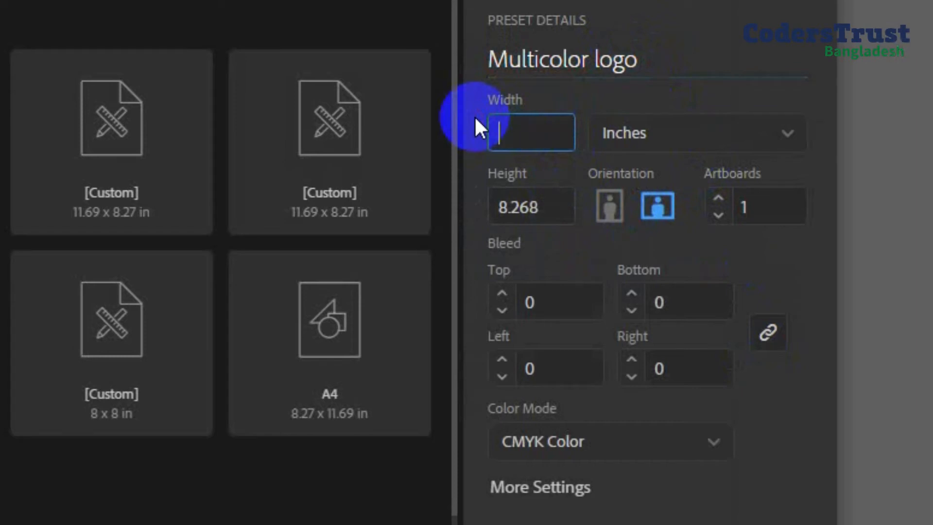
type("8")
key("Tab")
type("8")
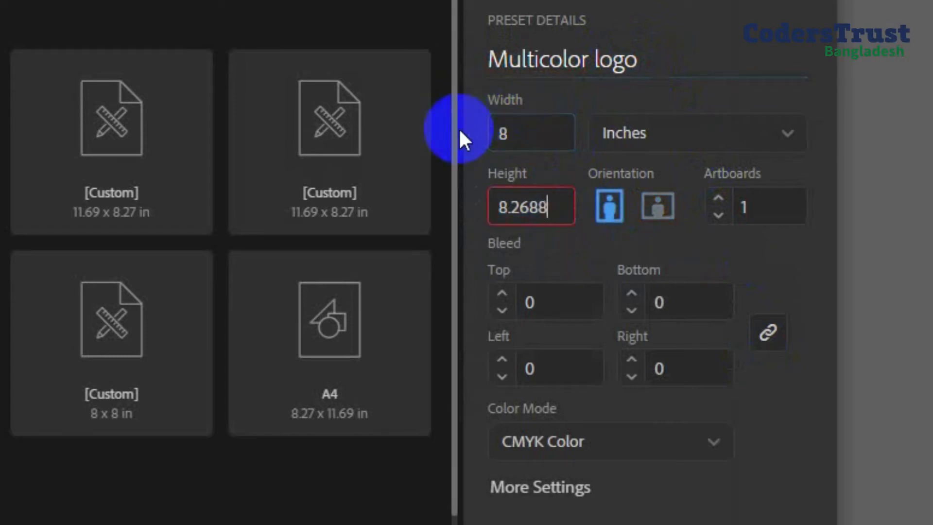
key("BackSpace")
key("BackSpace")
key("BackSpace")
key("BackSpace")
key("BackSpace")
key("BackSpace")
type("08")
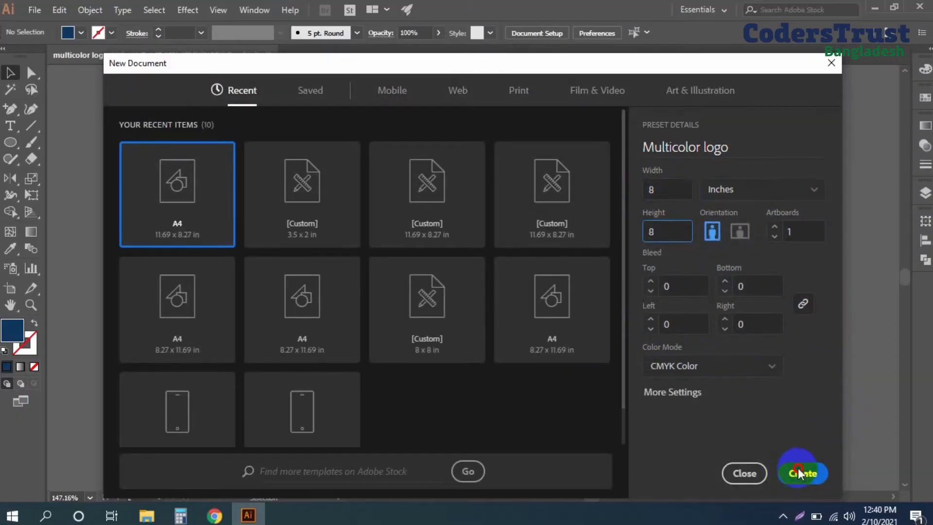
left_click(798, 470)
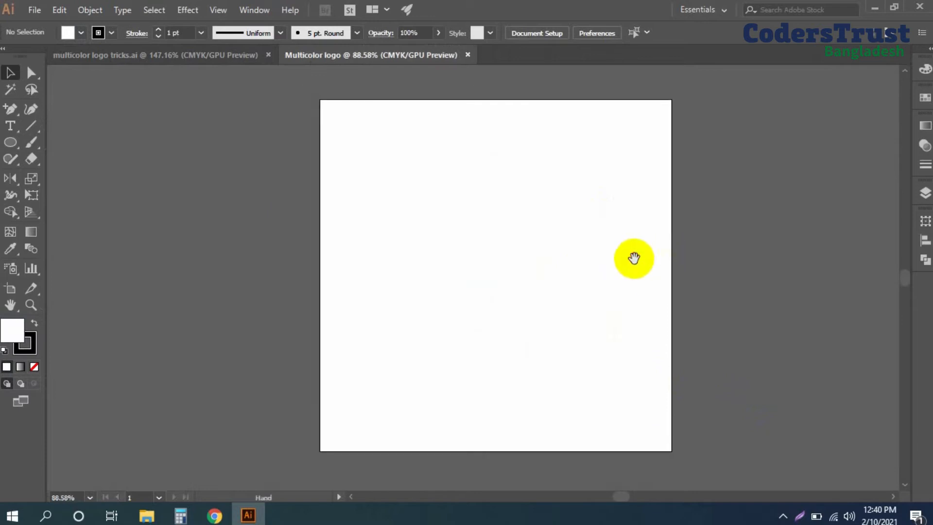
- Show the rulers and draw a circle about 3.73 in across near the middle of the artboard
key("ctrl+r")
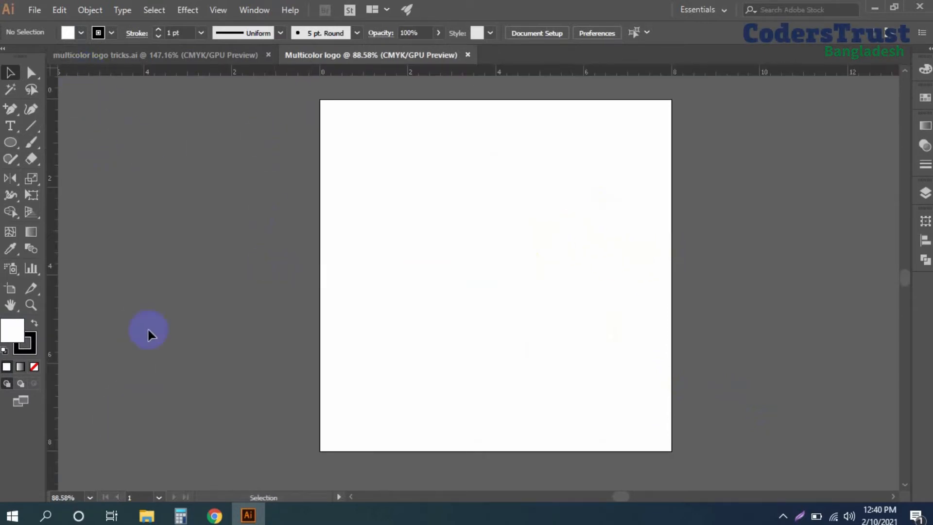
scroll(525, 210, "up", 1)
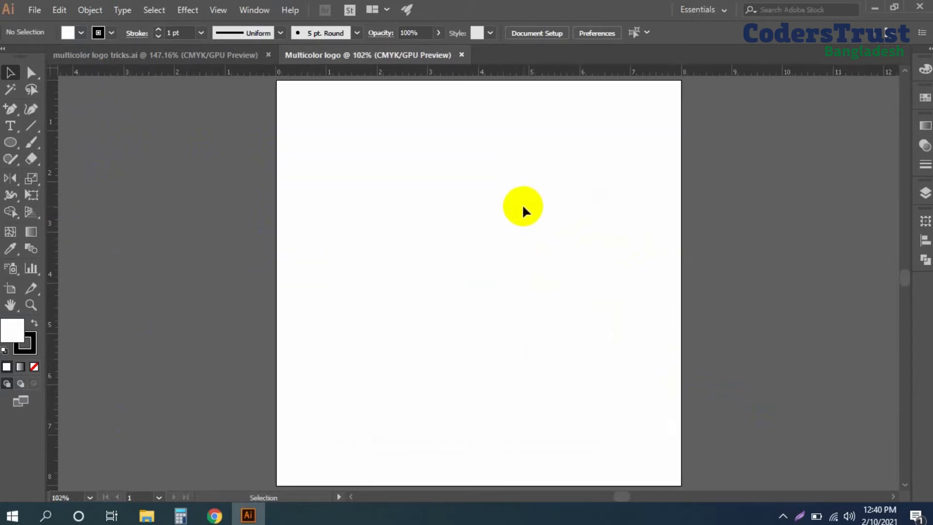
left_click(11, 146)
left_click_drag(493, 310, 472, 309)
key("v")
- Remove the circle's stroke and fill it with red
left_click(78, 33)
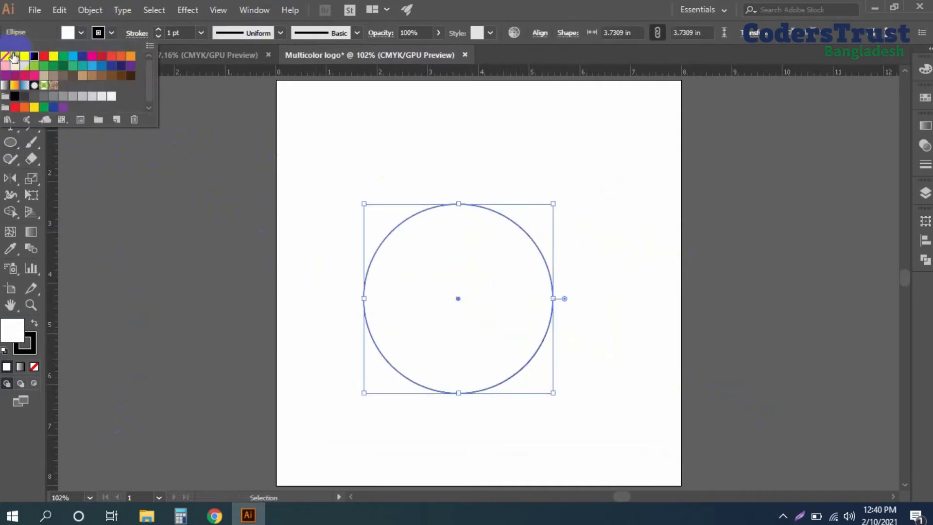
left_click(7, 57)
left_click(80, 32)
left_click(79, 32)
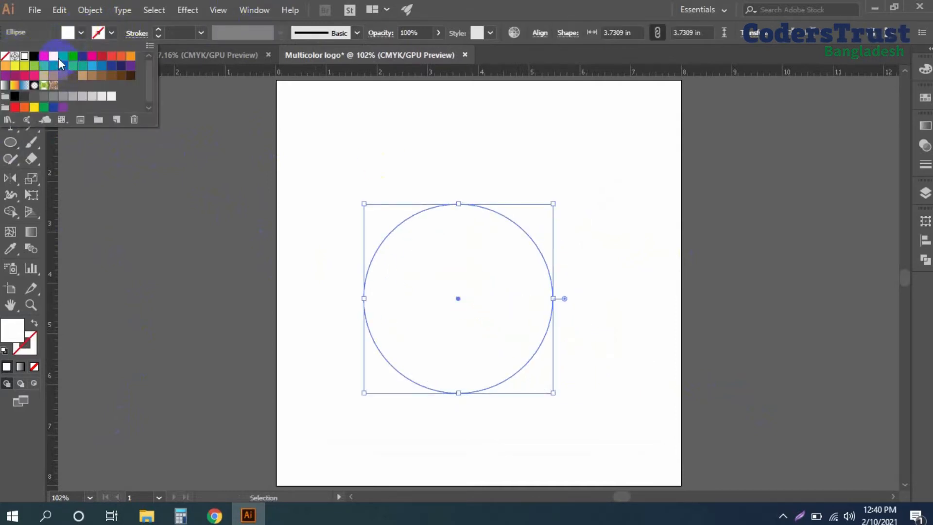
left_click(42, 57)
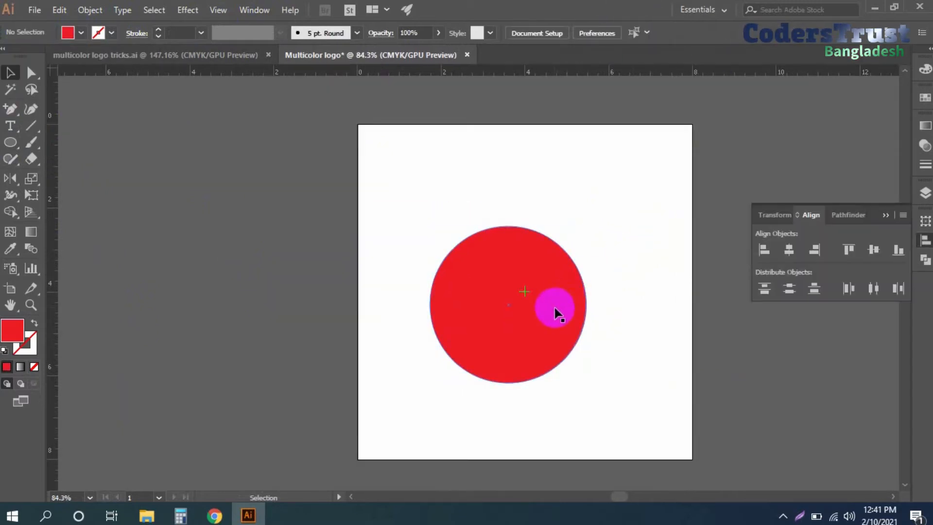
- Move the red circle so its centre sits on the artboard's centre mark
left_click_drag(554, 308, 523, 291)
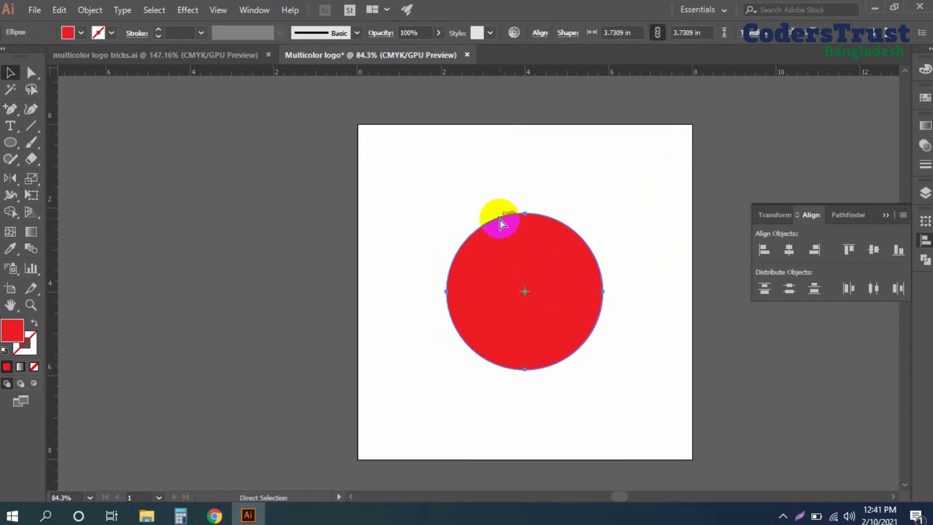
left_click(636, 194)
left_click(722, 395)
mouse_move(669, 394)
left_mouse_down()
mouse_move(689, 395)
mouse_move(671, 385)
left_mouse_up()
left_click_drag(685, 379, 669, 381)
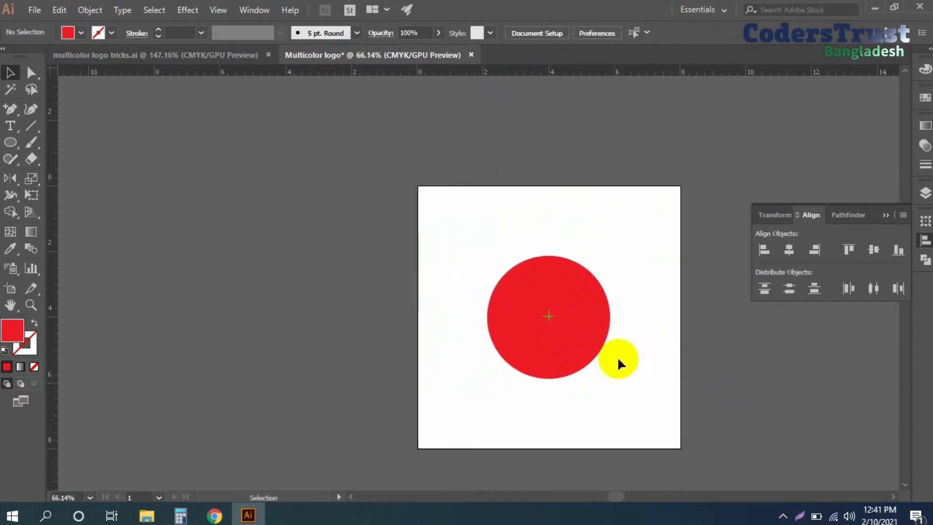
left_click(553, 317)
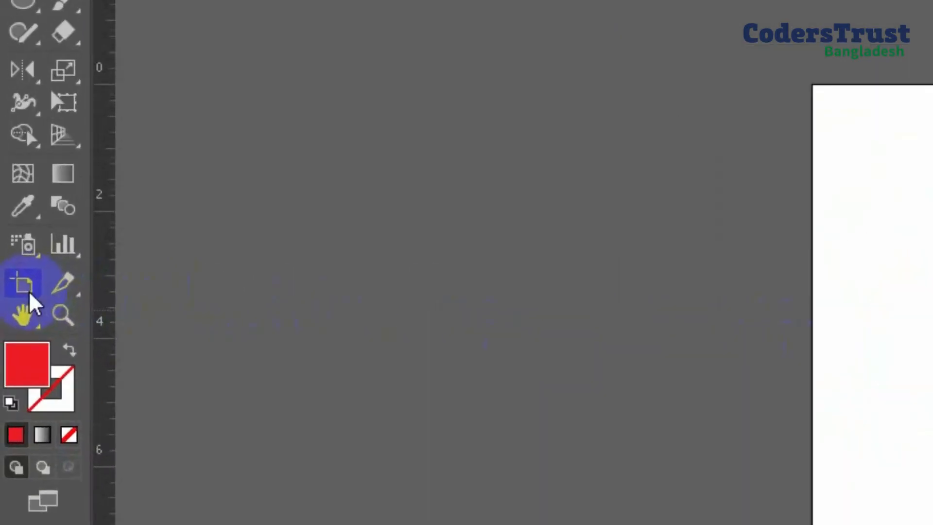
- Show the center mark on Artboard 1 using the Artboard tool's options
left_click(12, 293)
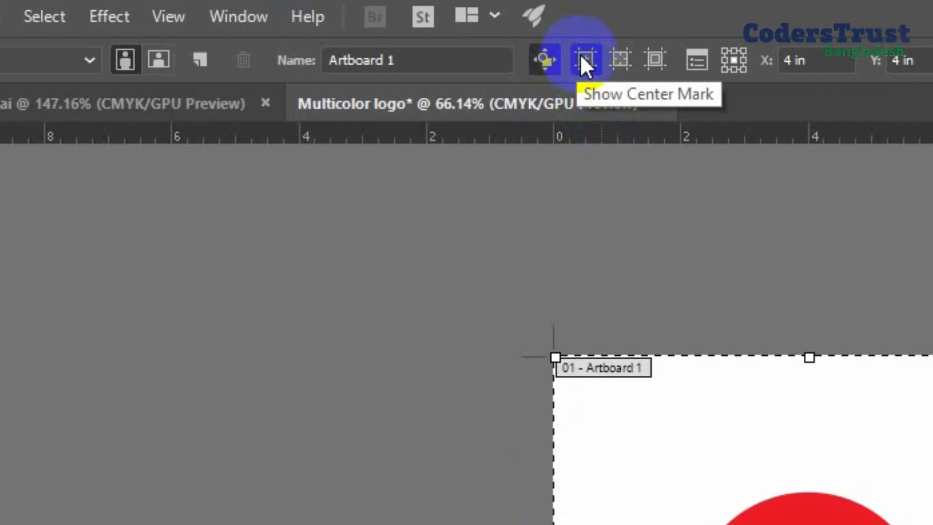
left_click(584, 57)
key("v")
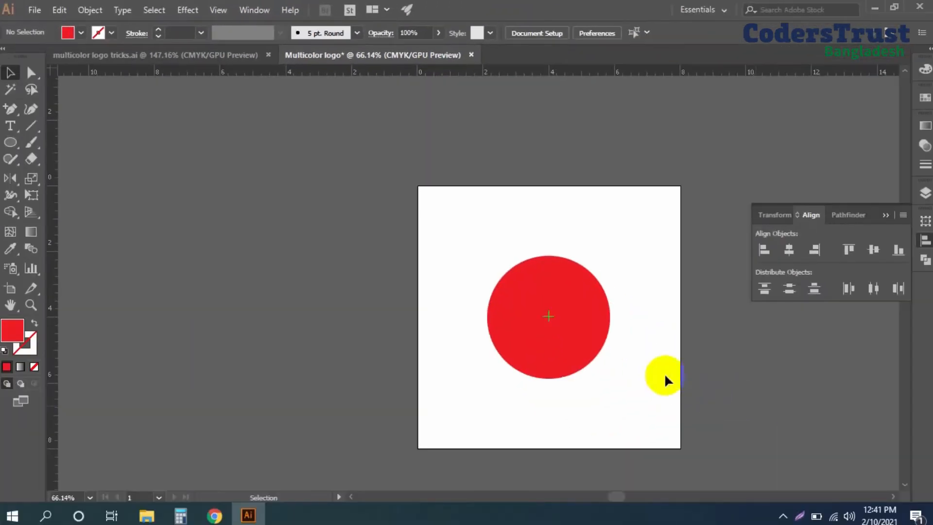
scroll(581, 306, "up", 1)
left_click_drag(597, 341, 727, 334)
left_click(539, 234)
left_click_drag(564, 327, 440, 276)
left_click_drag(607, 313, 581, 312)
left_click_drag(582, 313, 538, 305)
left_click_drag(616, 272, 596, 273)
left_click_drag(564, 206, 585, 232)
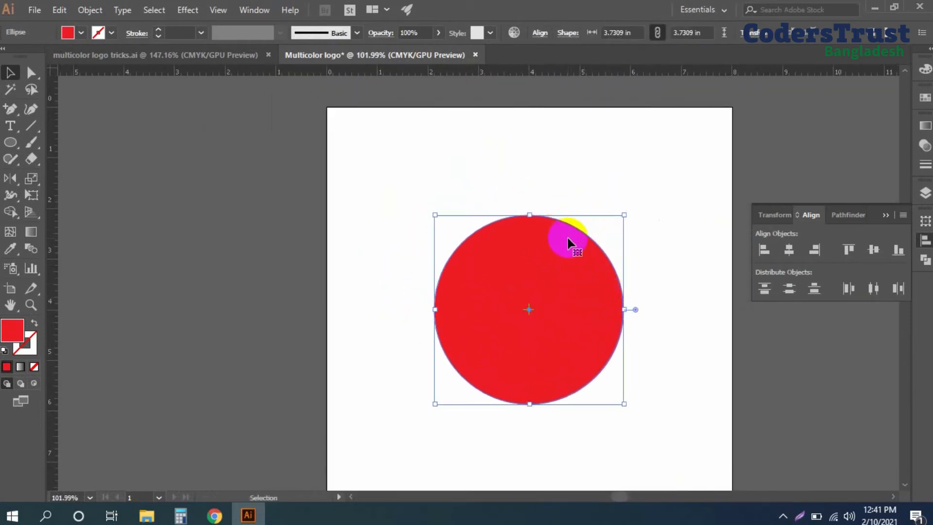
key("a")
key("ctrl+r")
key("ctrl+r")
key("v")
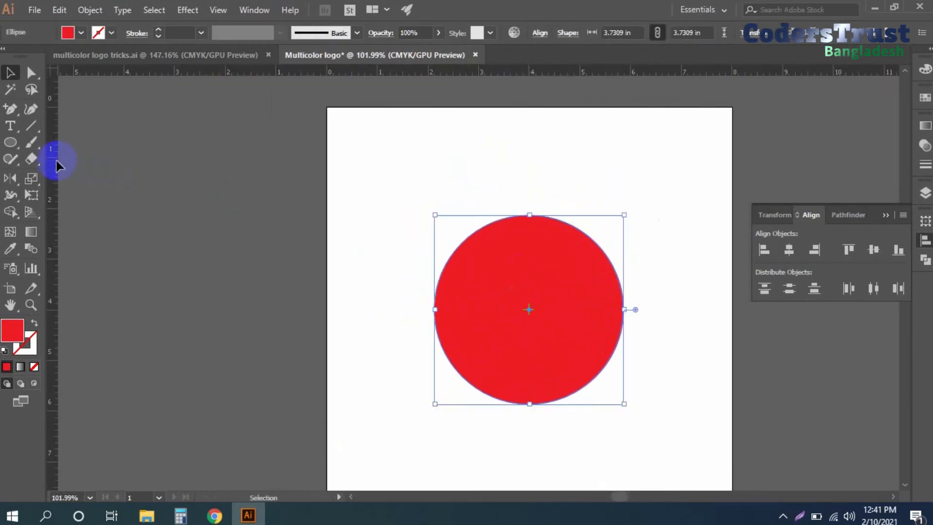
- Place a vertical ruler guide through the centre of the circle
left_click(103, 208)
left_click(561, 285)
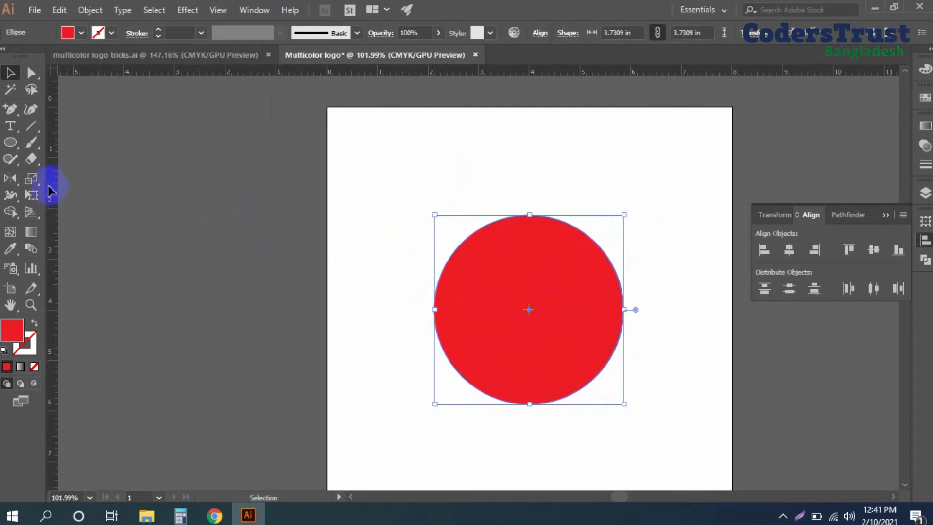
left_click_drag(52, 200, 102, 216)
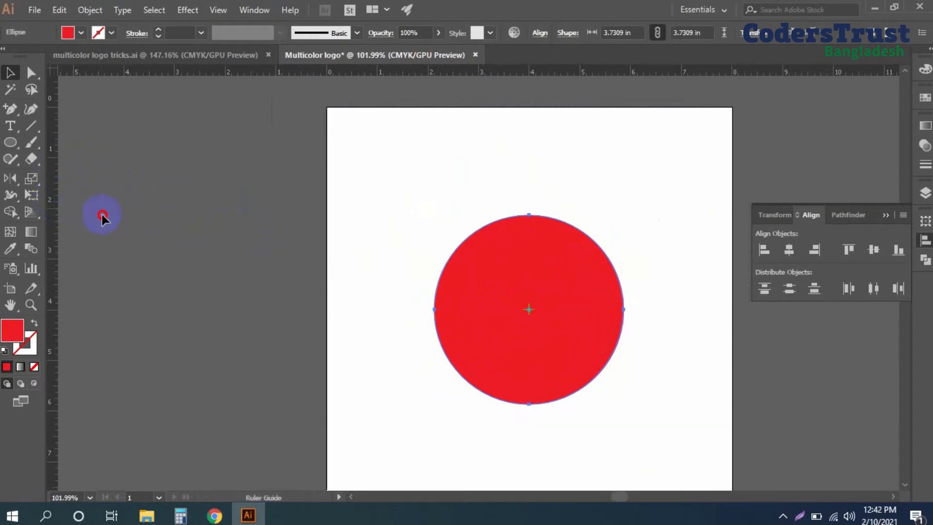
left_click_drag(272, 225, 462, 244)
left_click_drag(532, 249, 529, 244)
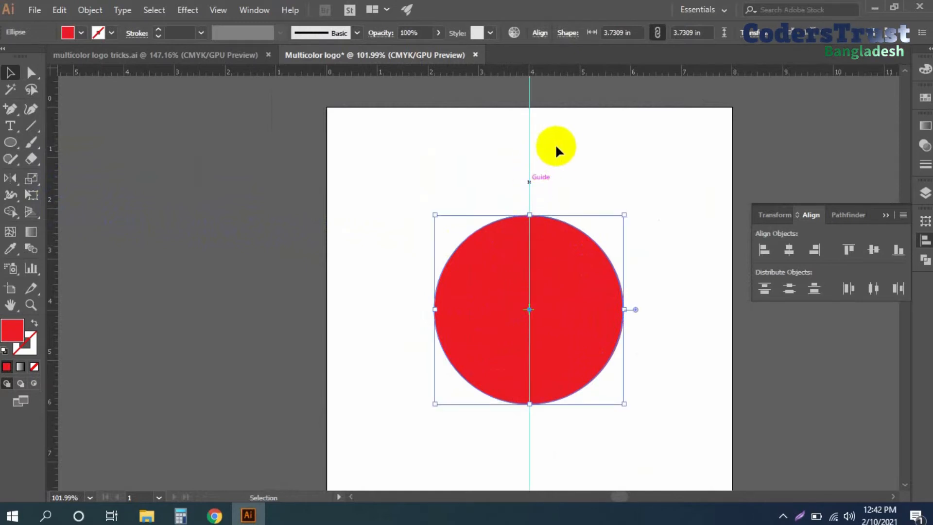
- Place a horizontal ruler guide through the centre of the circle and hide the rulers
left_click(561, 92)
left_click_drag(561, 73, 578, 278)
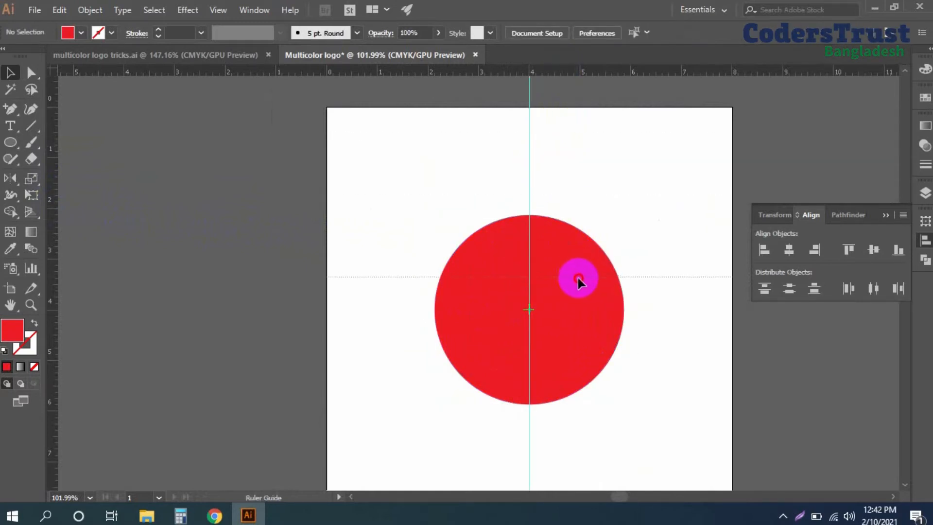
left_click_drag(590, 309, 629, 321)
scroll(707, 376, "down", 1)
left_click(598, 357)
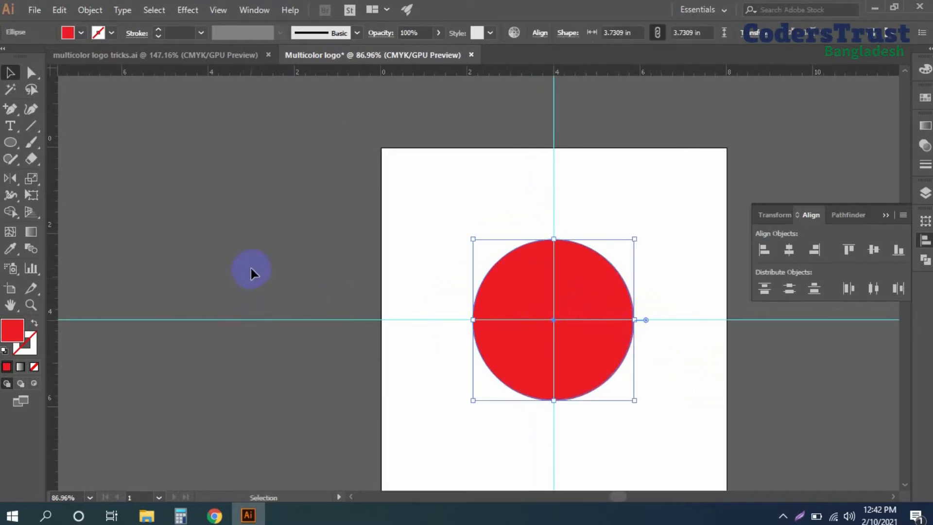
key("ctrl+r")
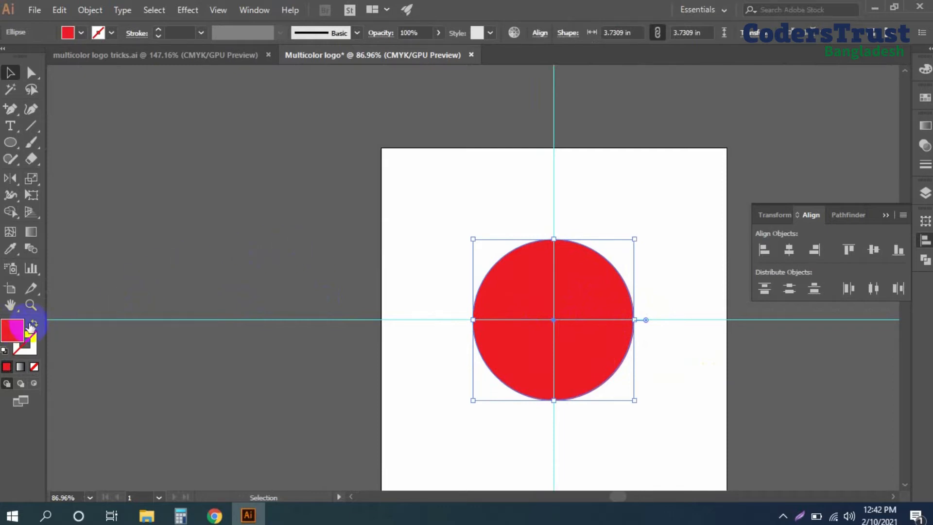
- Swap the circle's fill and stroke colours and set the red stroke's weight to 20 pt
left_click(34, 325)
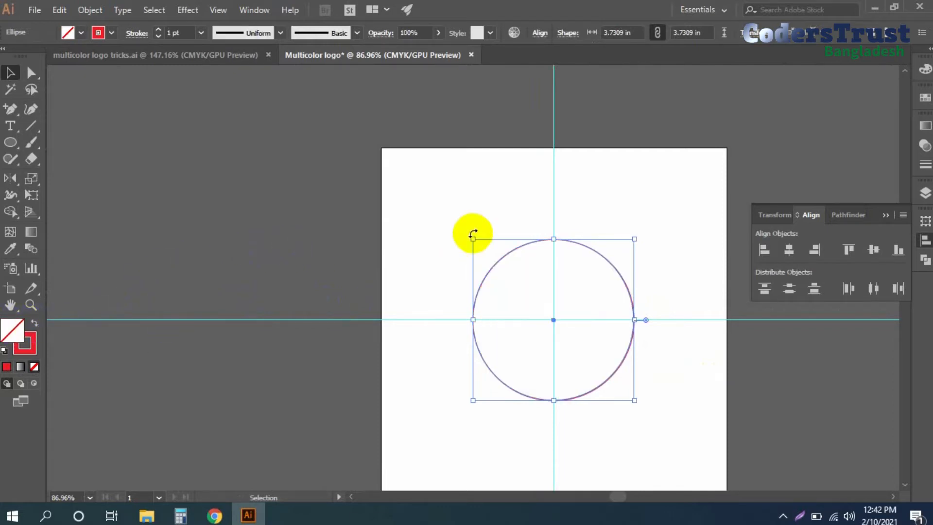
left_click(177, 32)
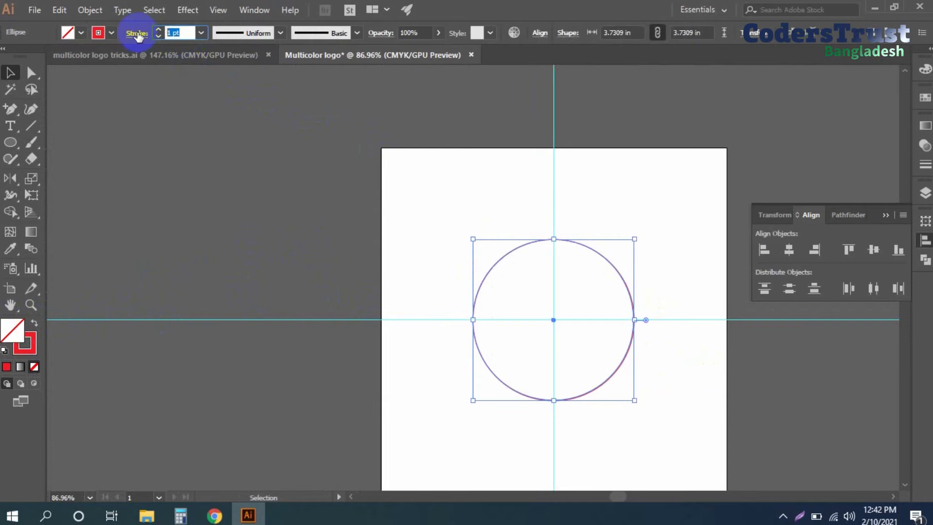
type("20")
key("Return")
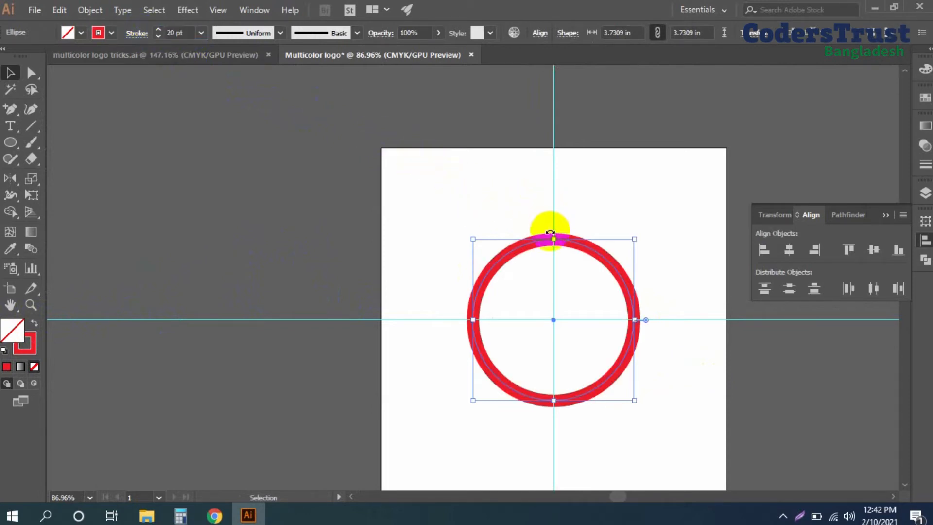
- Expand the circle's stroke into a filled ring shape
left_click(90, 10)
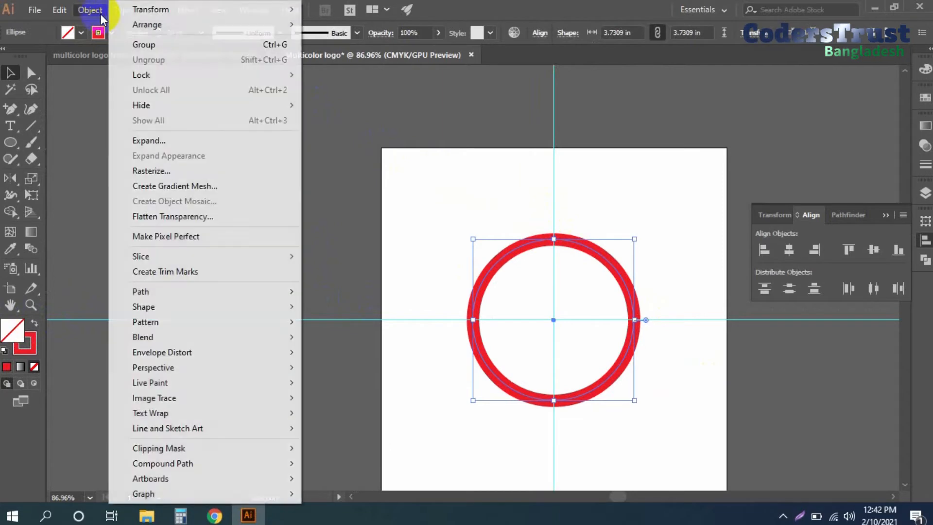
left_click(148, 140)
left_click(442, 336)
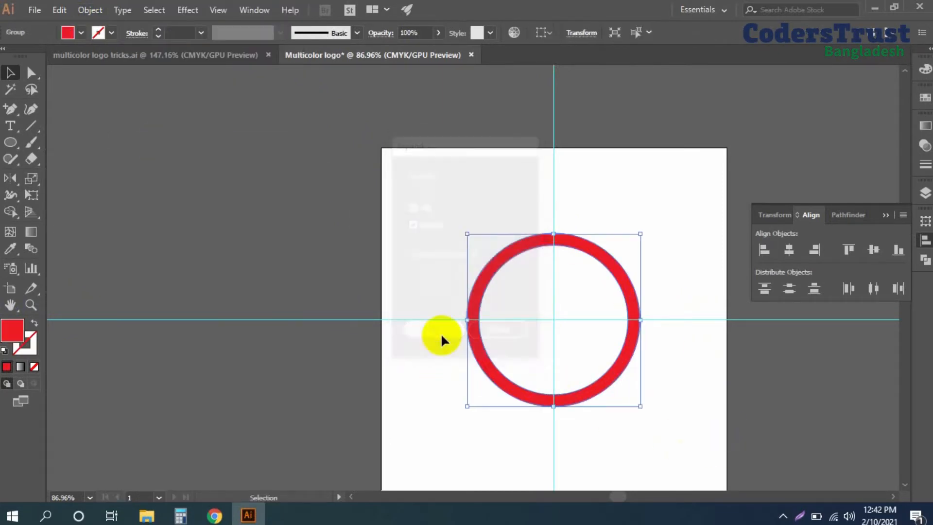
left_click(586, 199)
- Move the red ring along the horizontal guide until its outer left edge touches the vertical guide
key("ctrl+0")
left_click(511, 214)
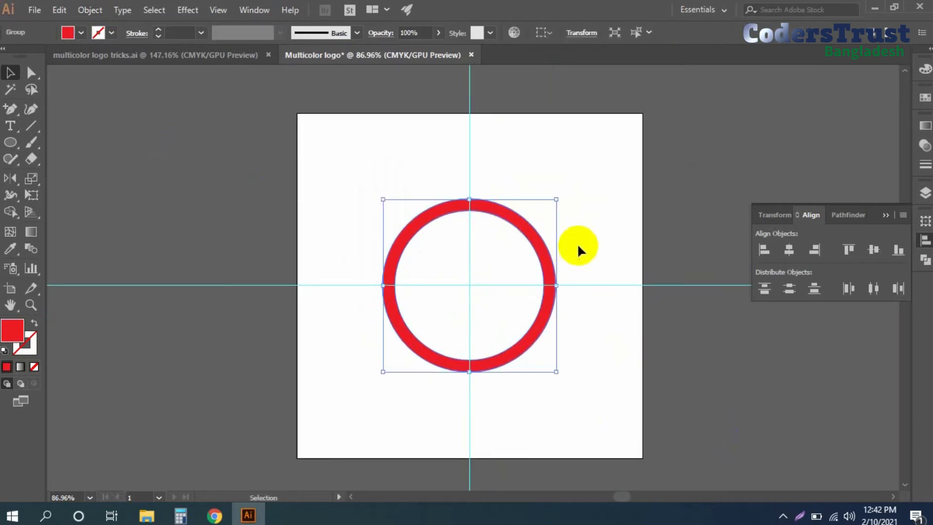
scroll(556, 250, "right", 2)
left_click_drag(474, 229, 612, 223)
left_click(665, 222)
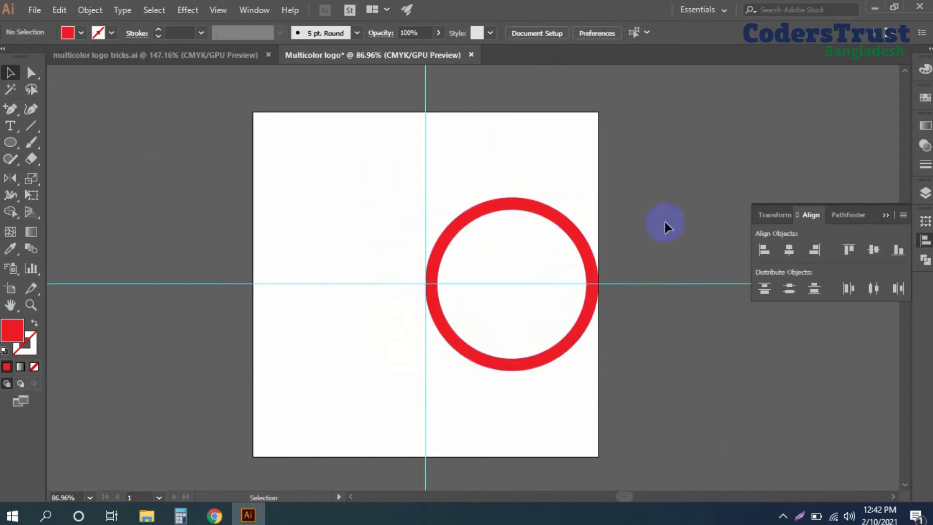
- Duplicate the ring to the left, top and bottom so four rings meet where the two guides cross
left_click_drag(587, 262, 408, 251)
left_click(530, 286)
left_click_drag(579, 234, 492, 147)
left_click(550, 124)
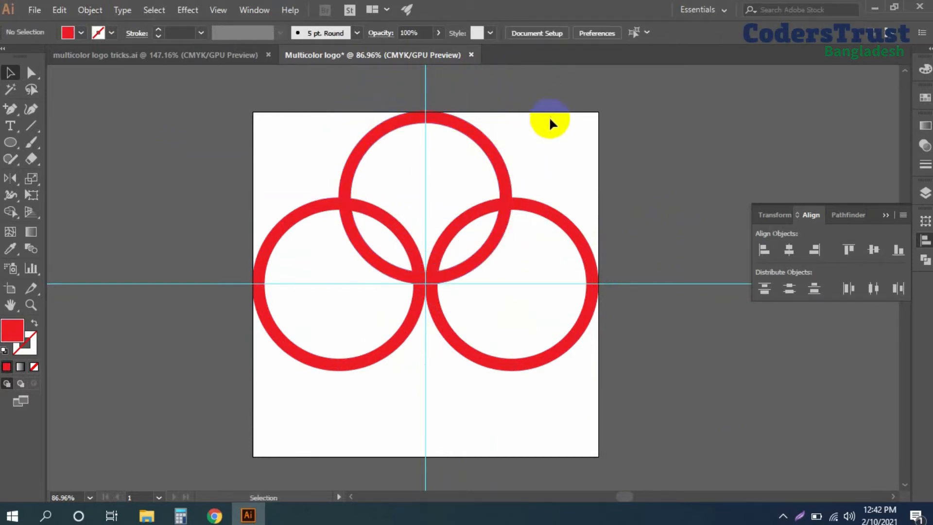
left_click_drag(452, 125, 454, 297)
left_click(533, 298)
left_click_drag(533, 298, 545, 288)
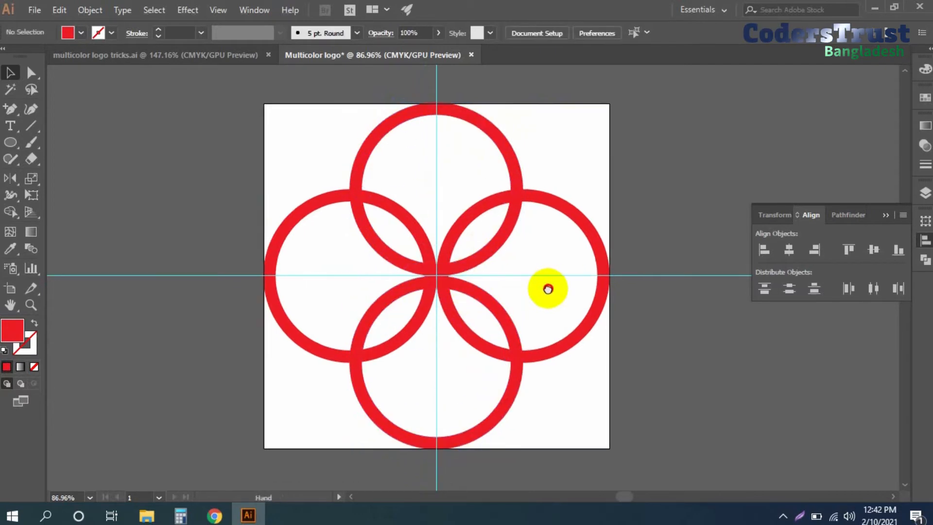
- Hide the guides behind the four-ring arrangement
left_click_drag(601, 120, 370, 339)
left_click_drag(453, 270, 496, 340)
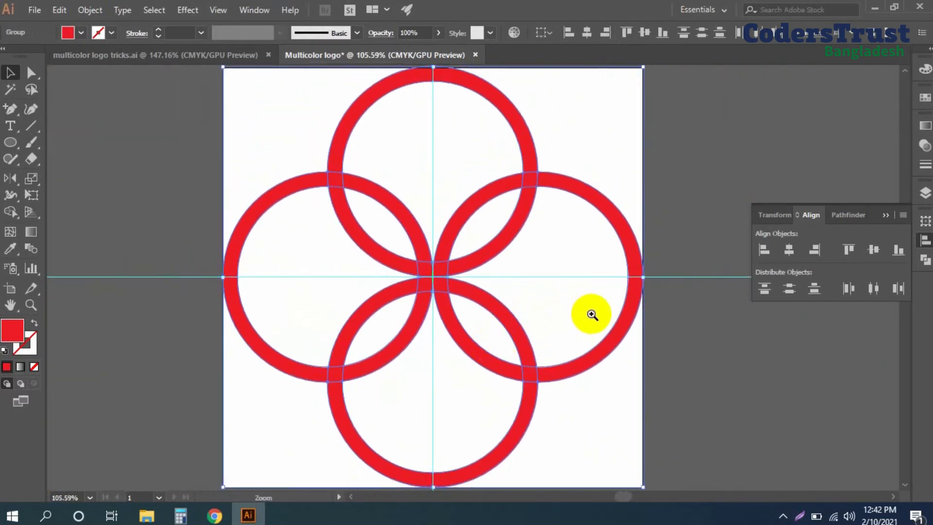
left_click_drag(591, 314, 544, 294)
left_click(574, 287)
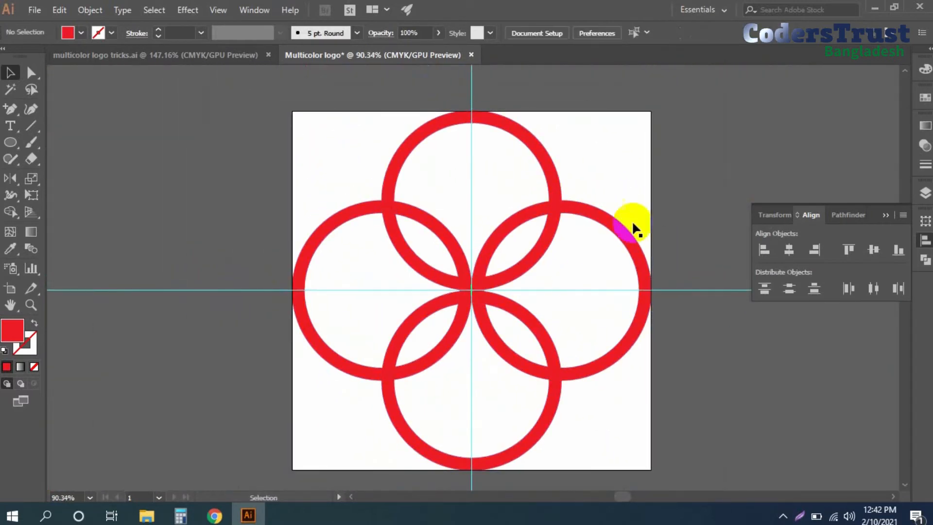
right_click(681, 144)
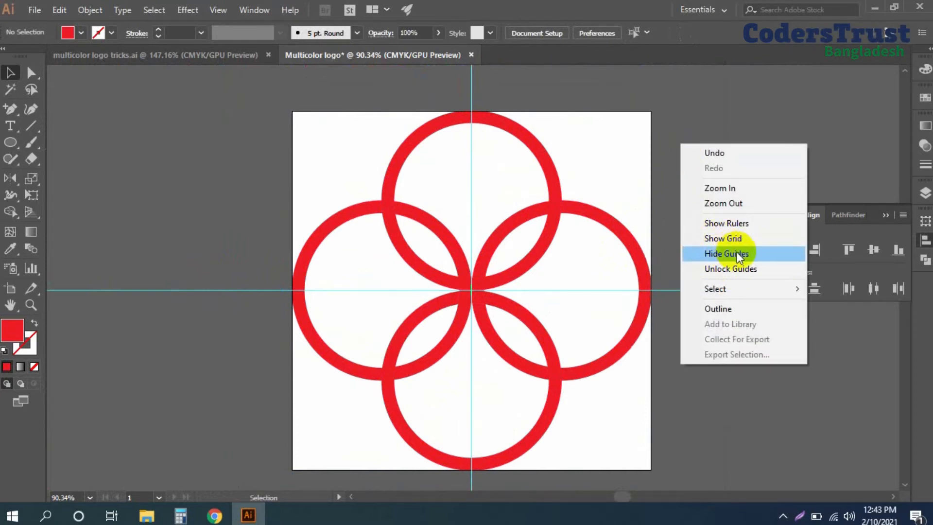
left_click(720, 253)
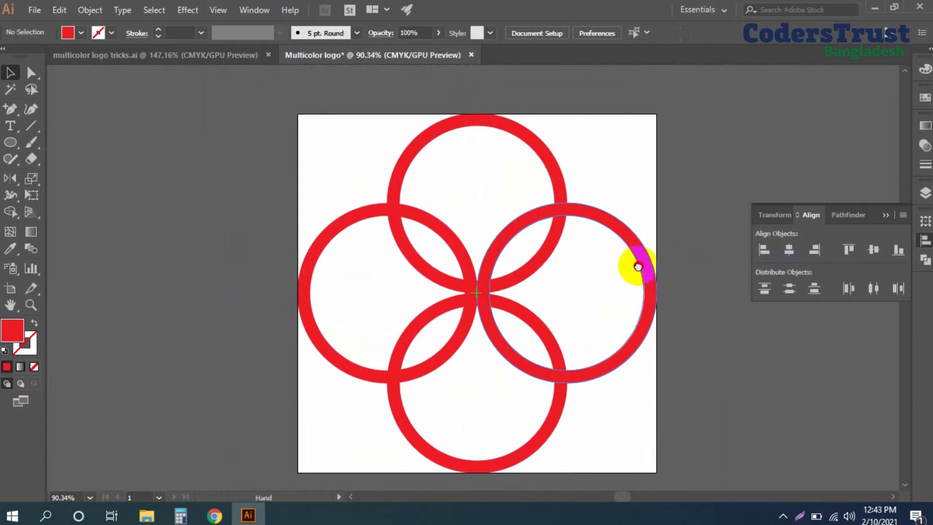
left_click_drag(506, 294, 486, 221)
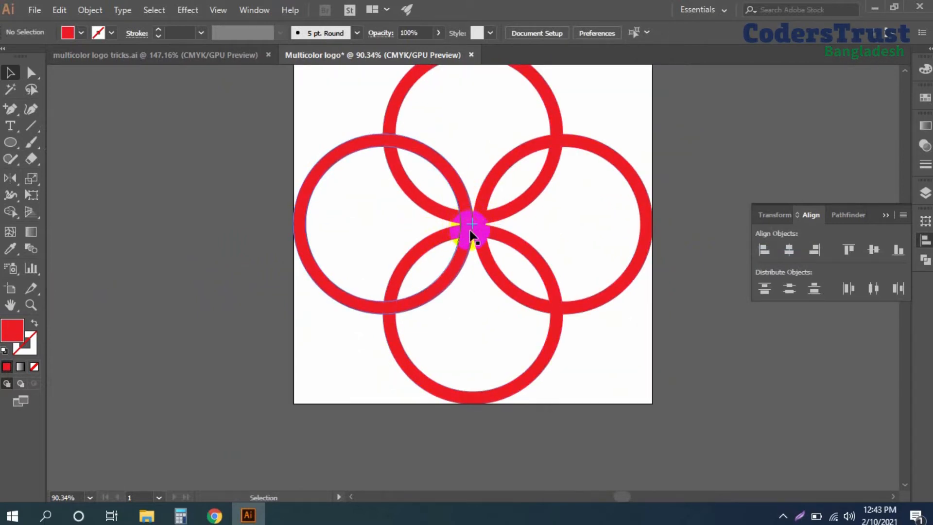
left_click(10, 289)
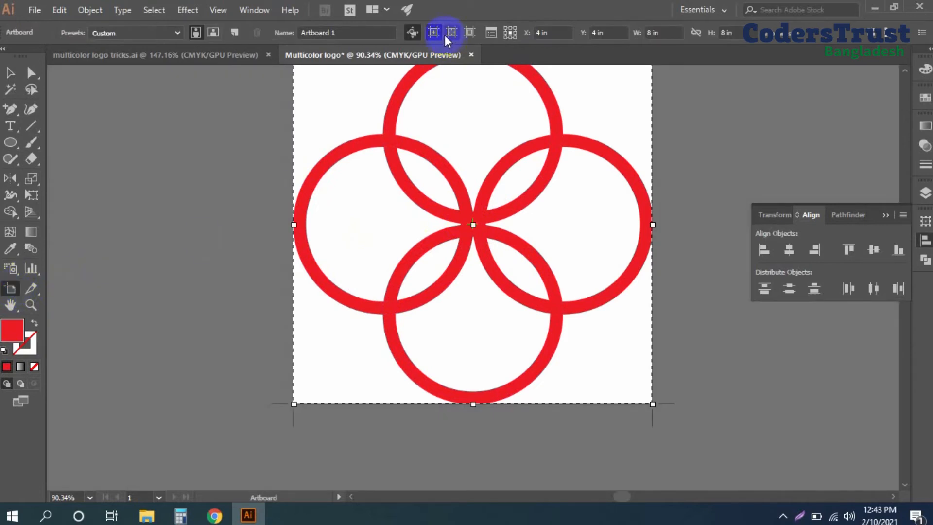
left_click(10, 72)
- Select all four rings and use Shape Builder to turn each ring's outer arc into a separate piece
scroll(194, 197, "up", 3)
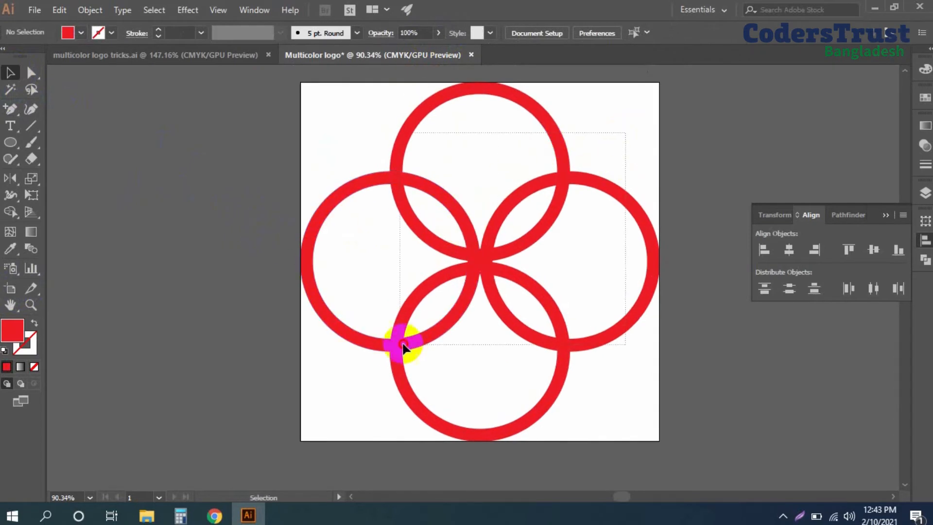
left_click(403, 346)
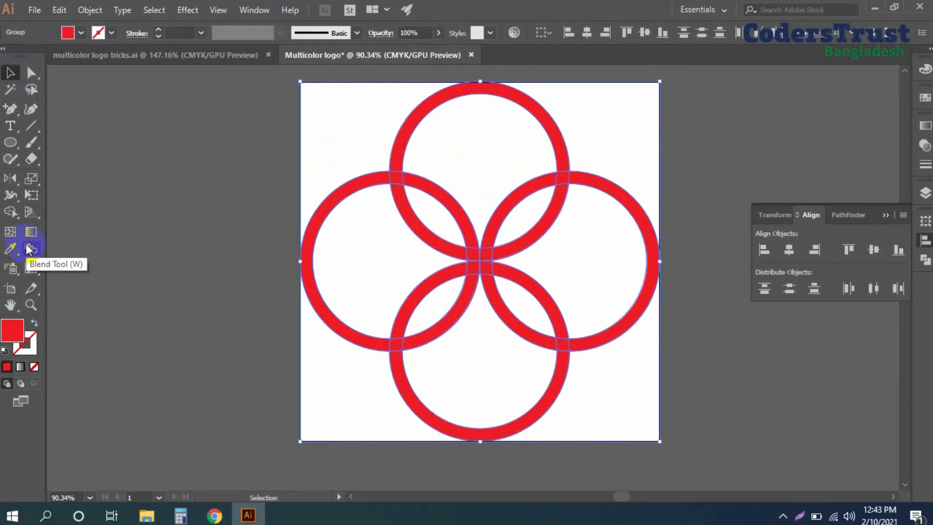
left_click_drag(16, 212, 61, 214)
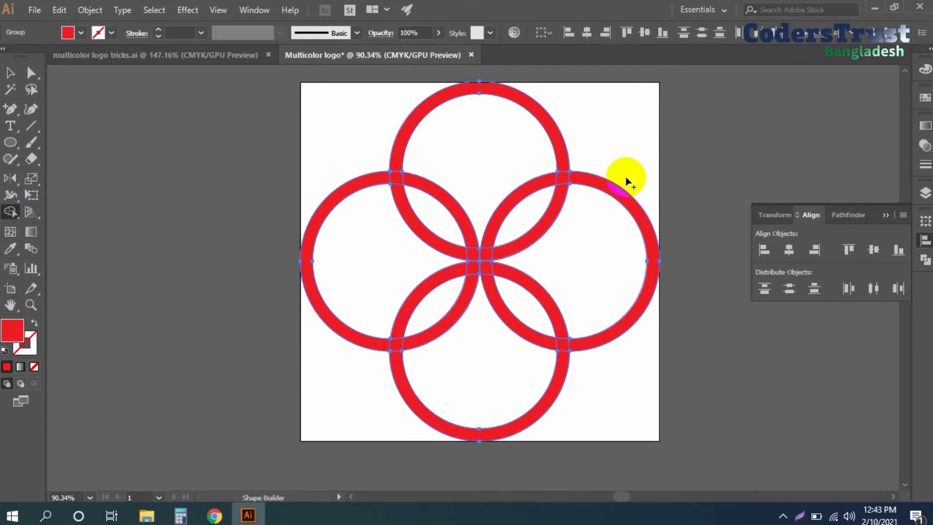
left_click(620, 193)
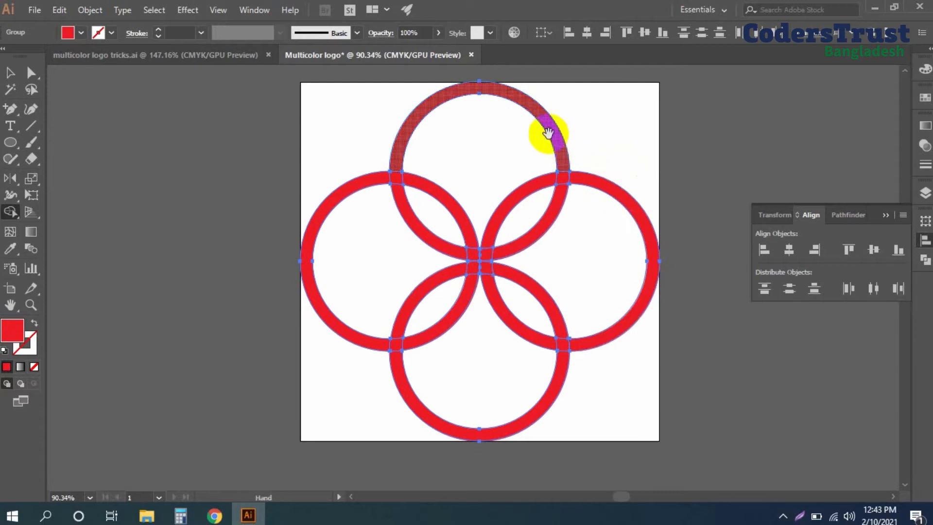
left_click_drag(548, 134, 574, 170)
left_click(566, 150)
left_click(370, 235)
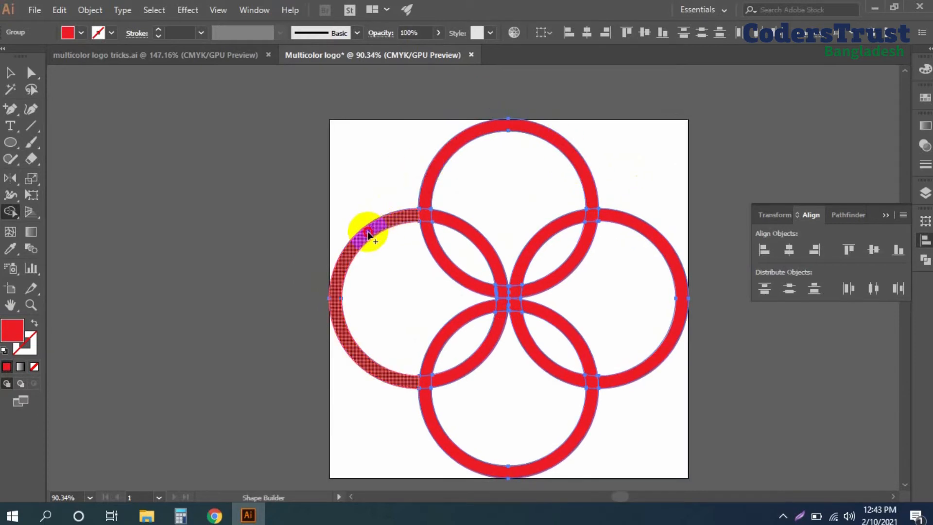
left_click_drag(393, 285, 367, 171)
left_click(415, 326)
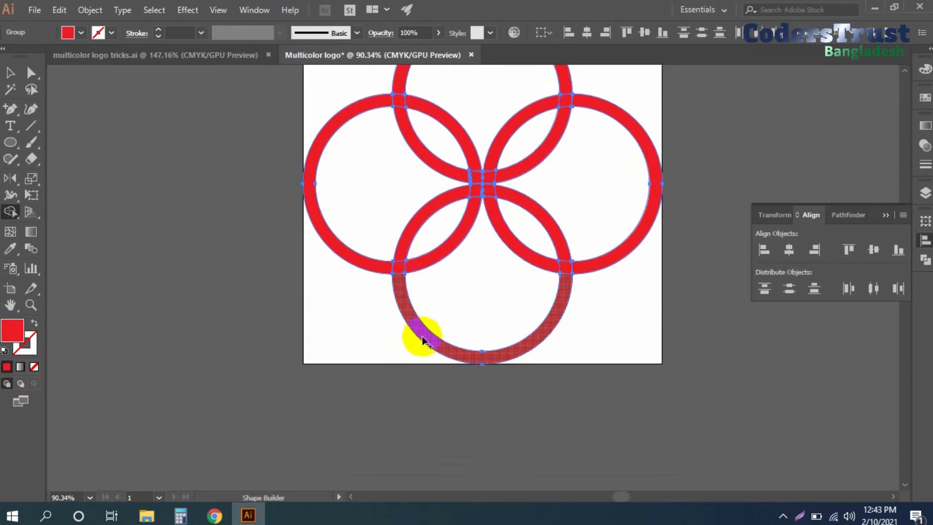
left_click_drag(549, 315, 558, 355)
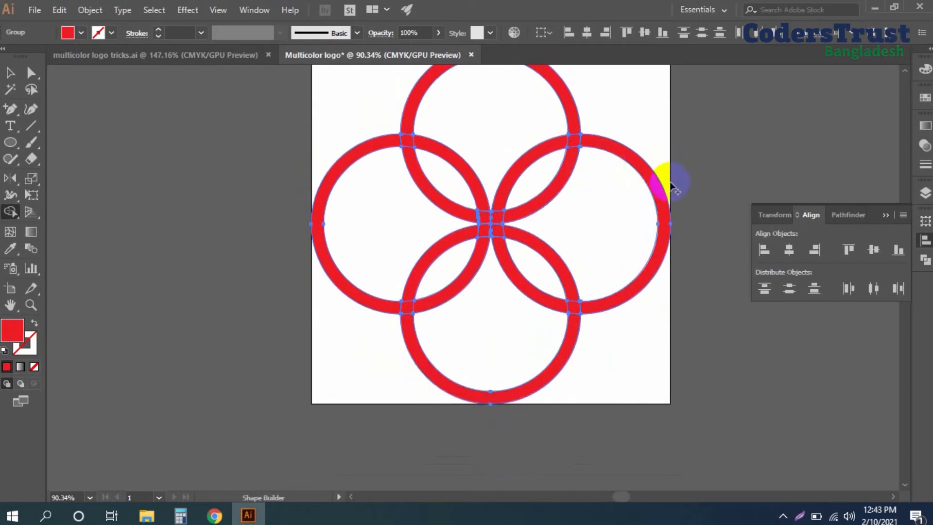
- Ungroup the left ring so its pieces can be selected individually
left_click(10, 72)
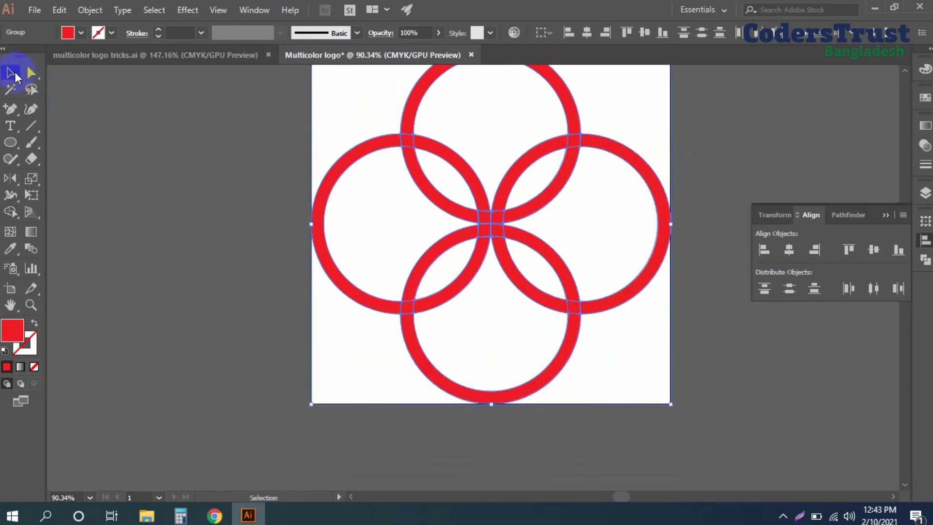
left_click(364, 168)
left_click(364, 151)
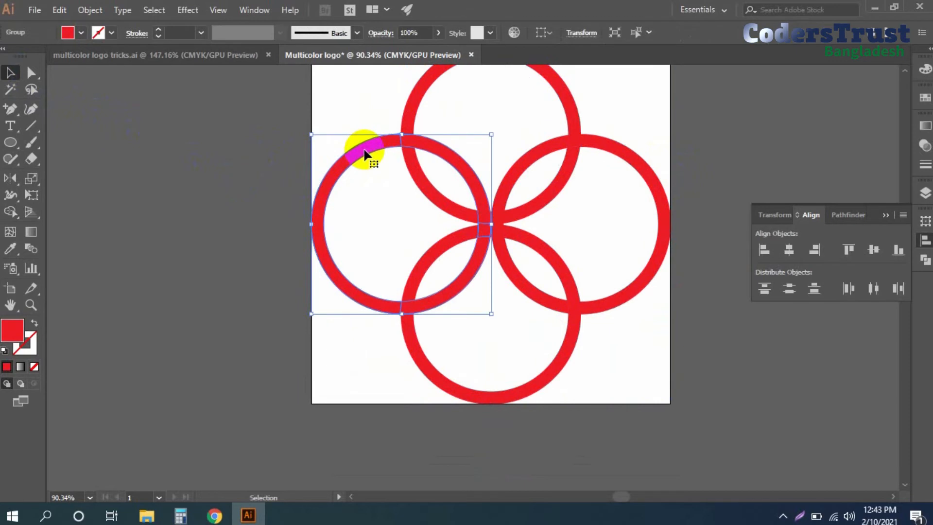
right_click(389, 153)
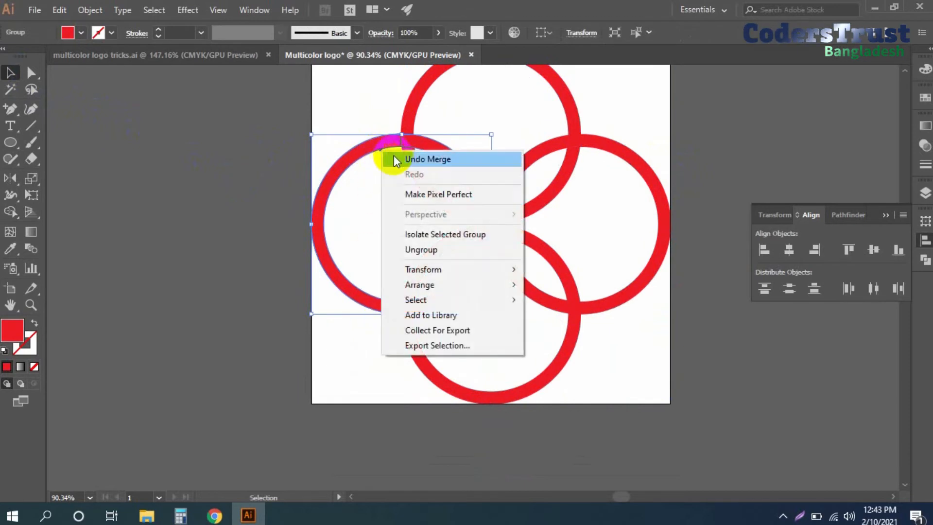
left_click(419, 255)
left_click(243, 211)
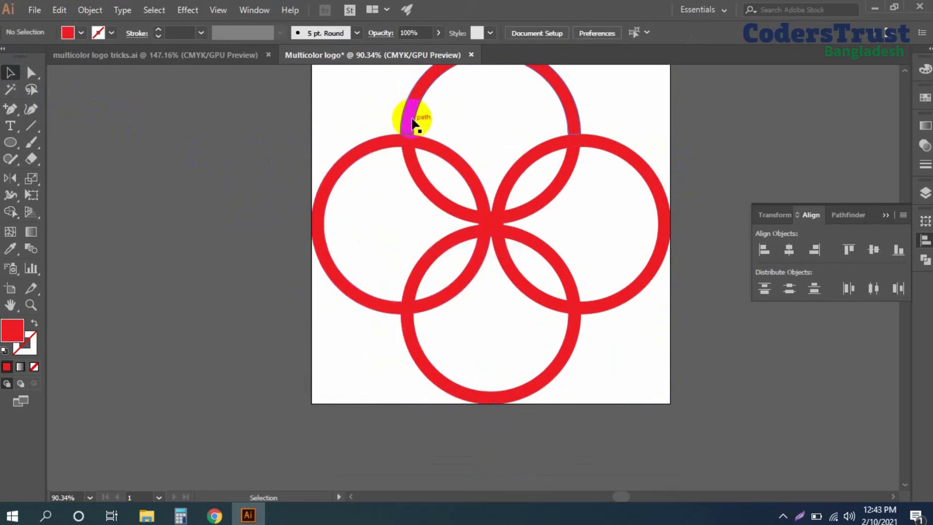
- Ungroup the top, right and bottom rings into individual pieces
right_click(410, 119)
left_click(464, 216)
right_click(628, 156)
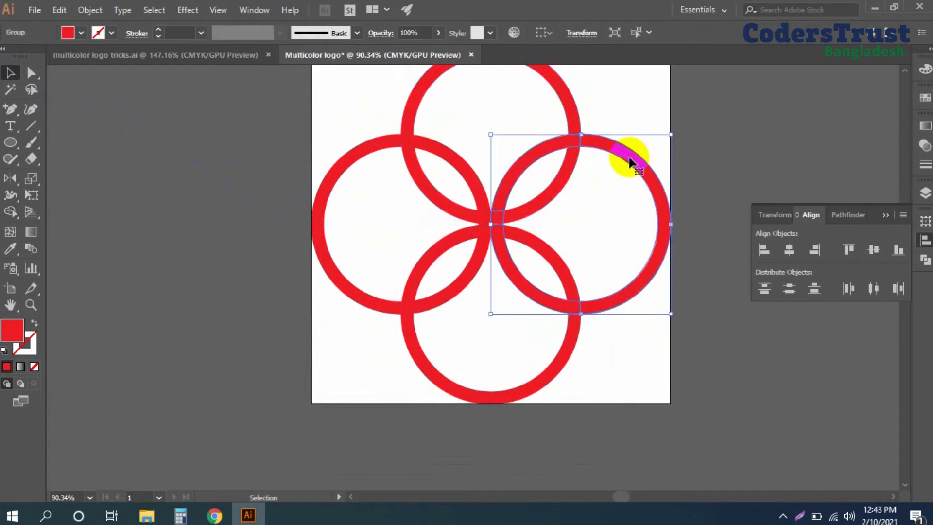
left_click(675, 257)
left_click(583, 368)
right_click(570, 352)
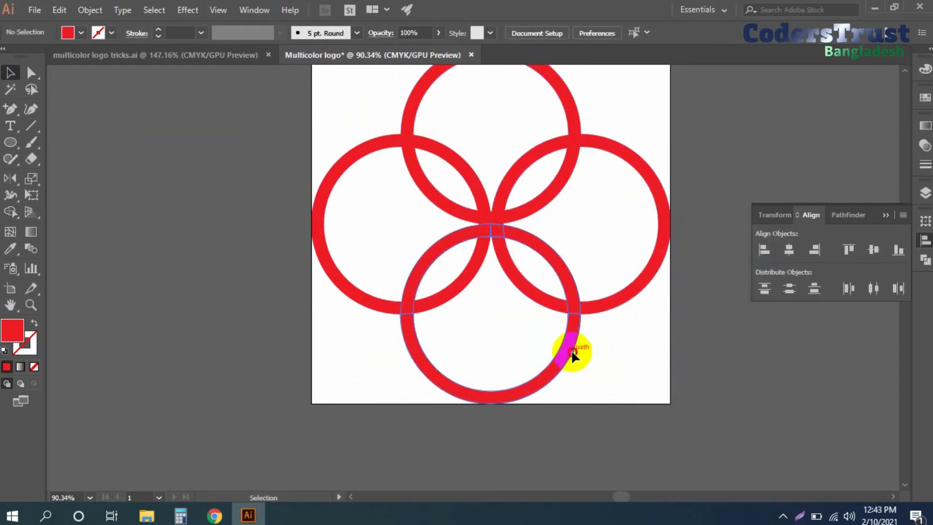
left_click(610, 246)
left_click(657, 312)
- Delete the outer arcs of all four rings, keeping only the four petal shapes around the centre
left_click(652, 250)
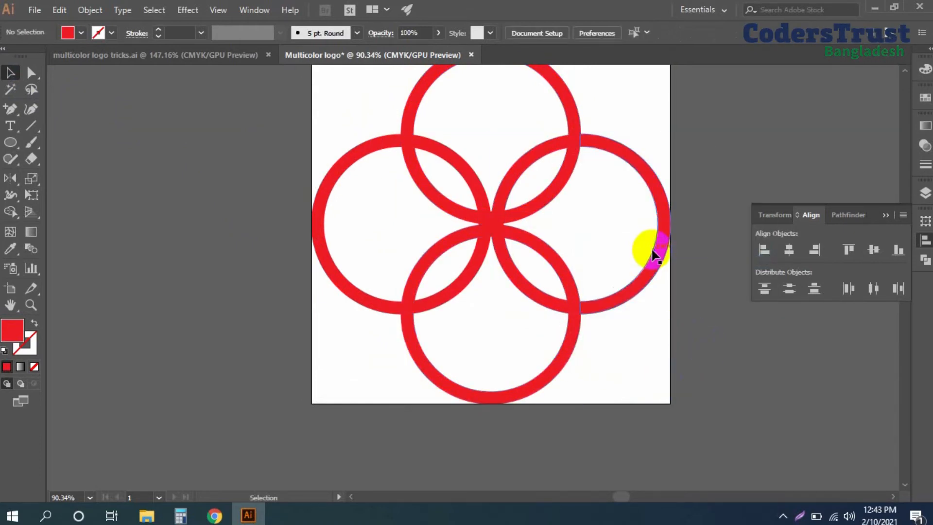
key("Delete")
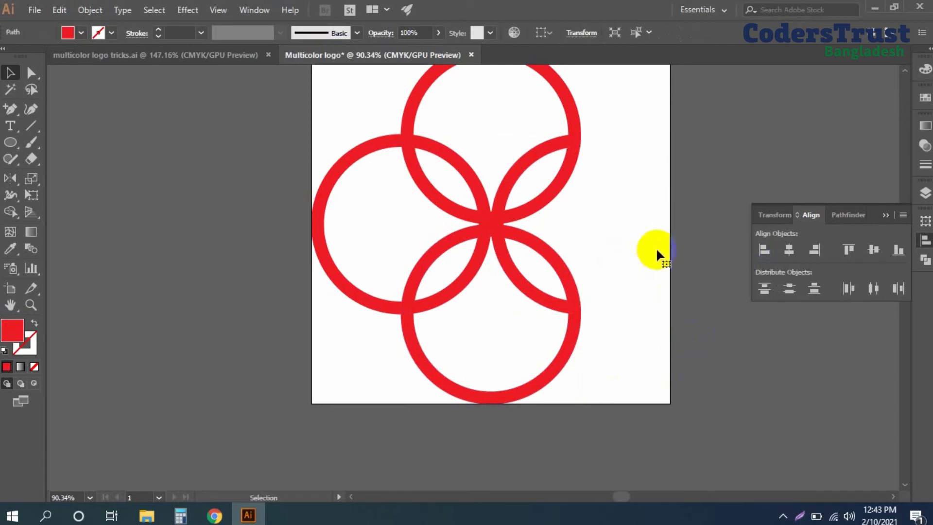
left_click(553, 366)
key("Delete")
left_click(382, 315)
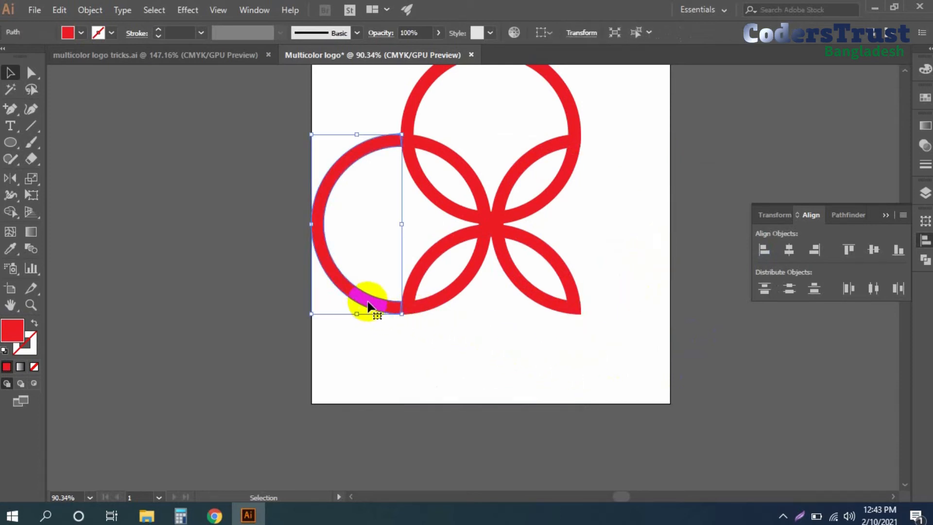
key("Delete")
scroll(474, 198, "up", 2)
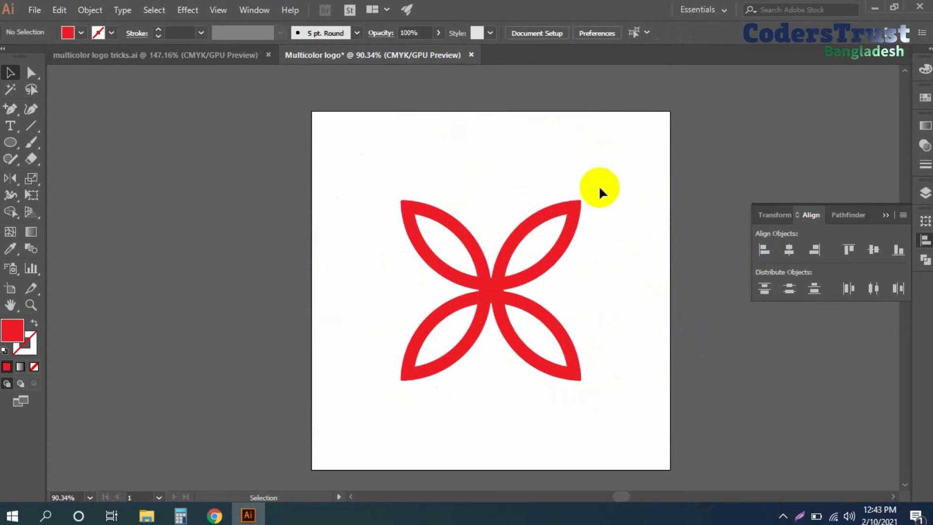
- Select the four petals and use Shape Builder on the overlap areas at the petal tips and centre
left_click_drag(341, 166, 712, 432)
left_click_drag(485, 262, 512, 287)
left_click_drag(427, 273, 484, 289)
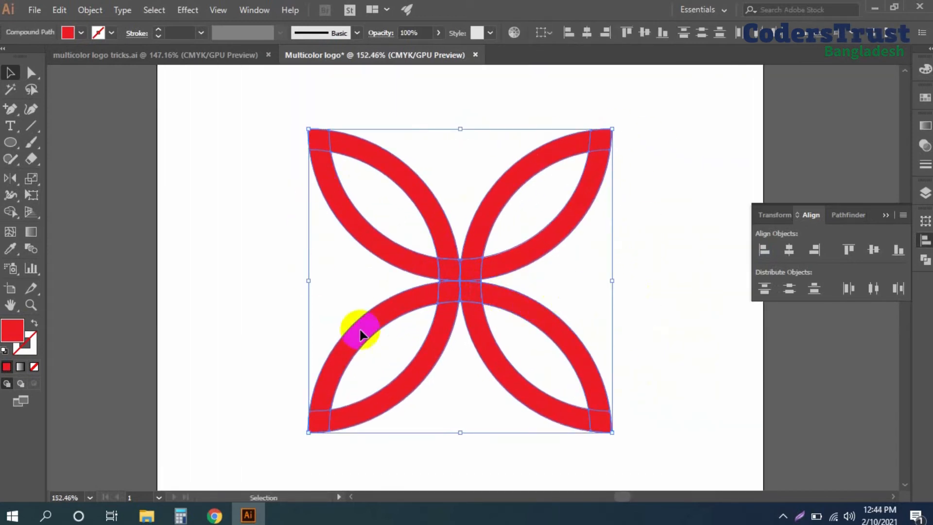
left_click(11, 212)
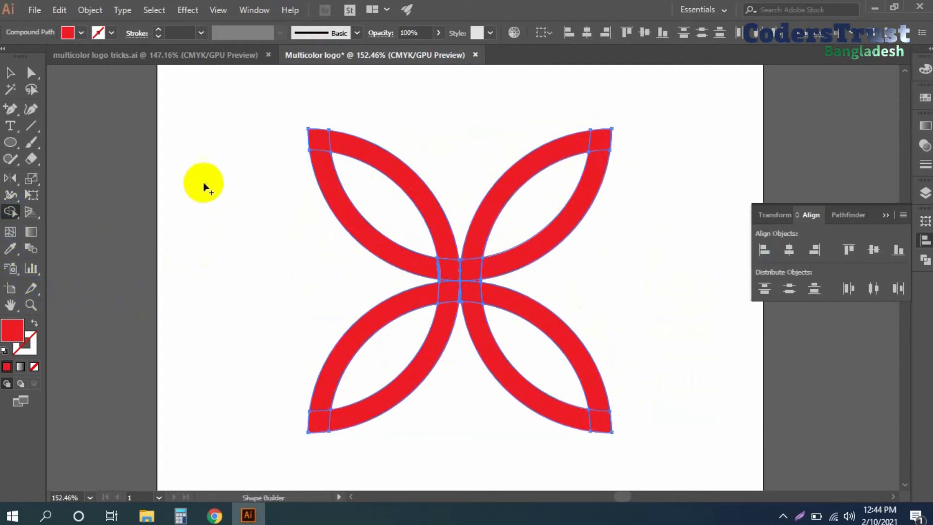
left_click(318, 142)
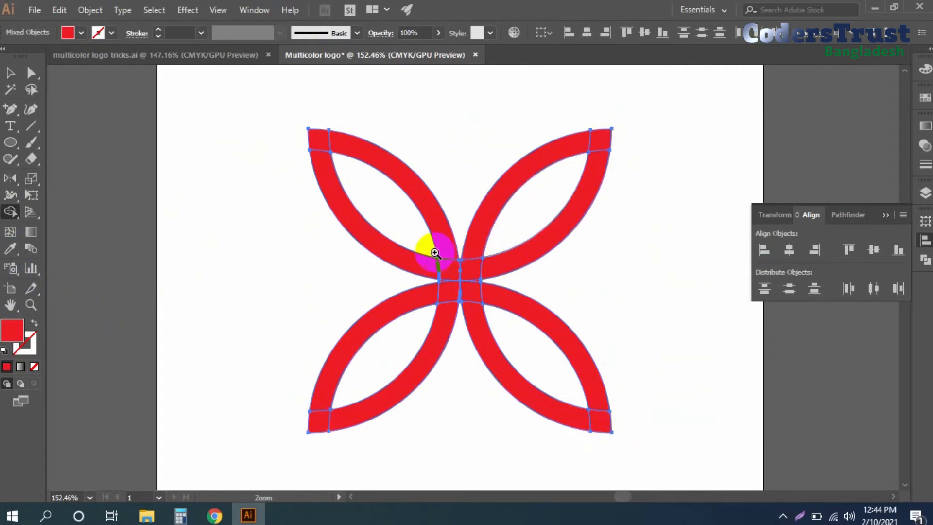
scroll(427, 247, "up", 3)
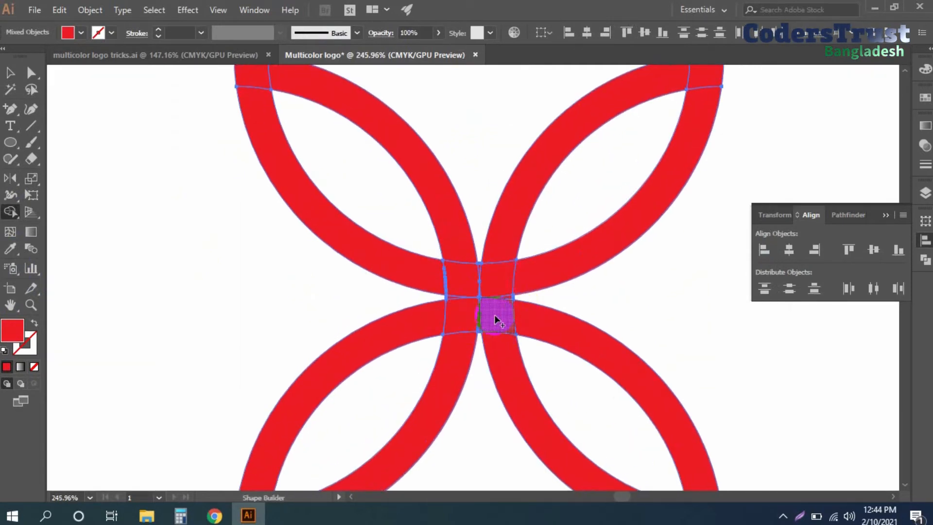
scroll(559, 297, "down", 3)
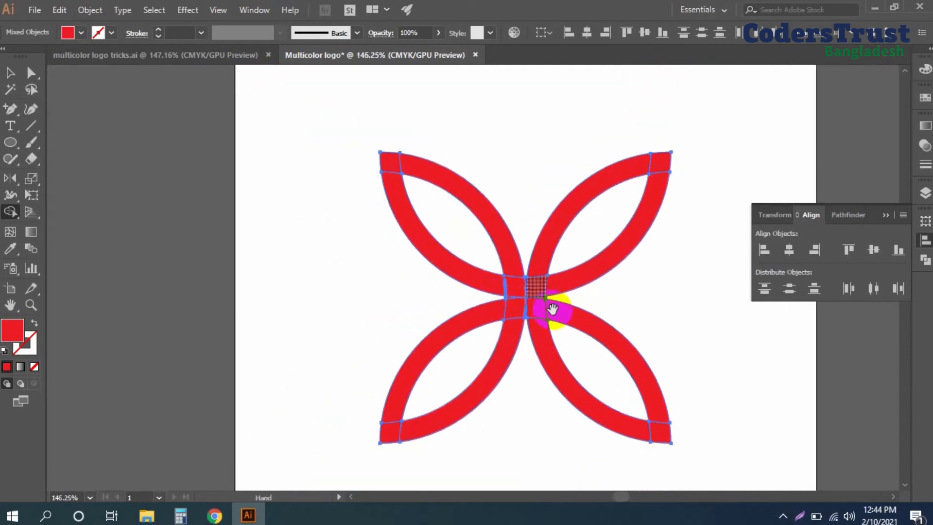
left_click_drag(552, 298, 540, 277)
- Move three petal arcs aside one at a time to check how the pieces separate, undoing each move
key("v")
left_click(613, 258)
left_click_drag(606, 238, 638, 245)
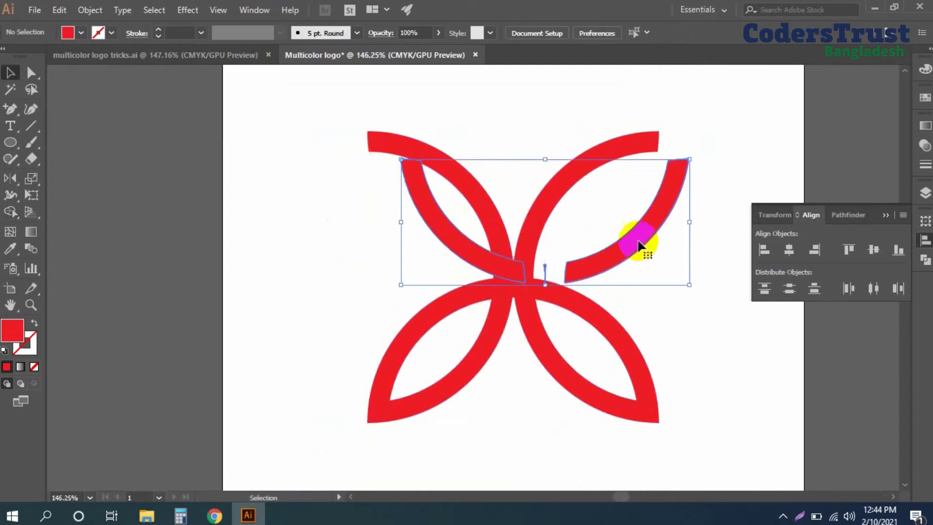
key("ctrl+z")
left_click_drag(566, 173, 576, 111)
key("ctrl+z")
left_click_drag(487, 221, 359, 174)
key("ctrl+z")
left_click(675, 276)
left_click_drag(661, 277, 630, 275)
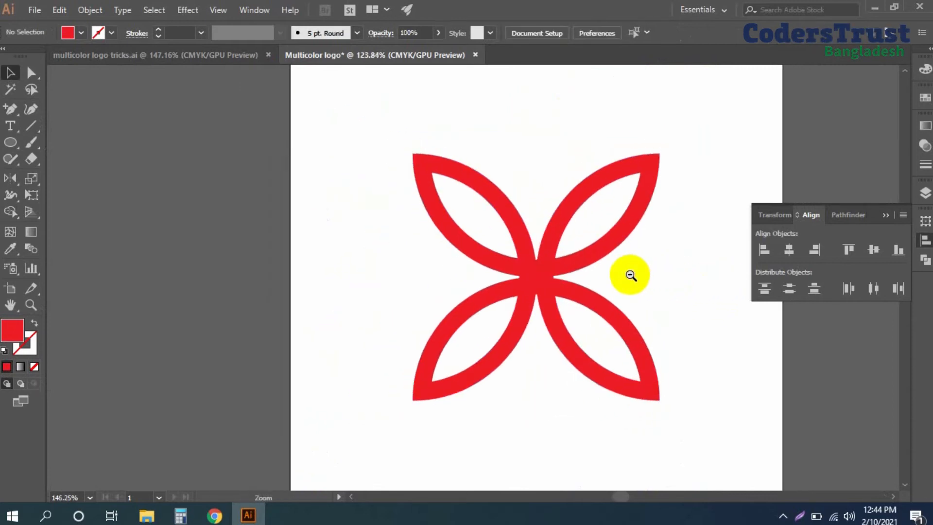
left_click_drag(532, 290, 427, 364)
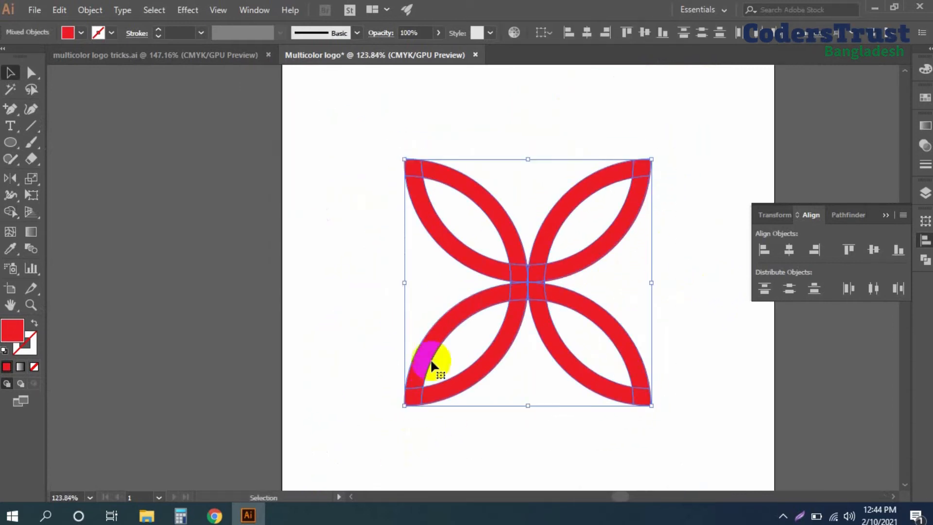
left_click_drag(516, 298, 601, 300)
key("ctrl+z")
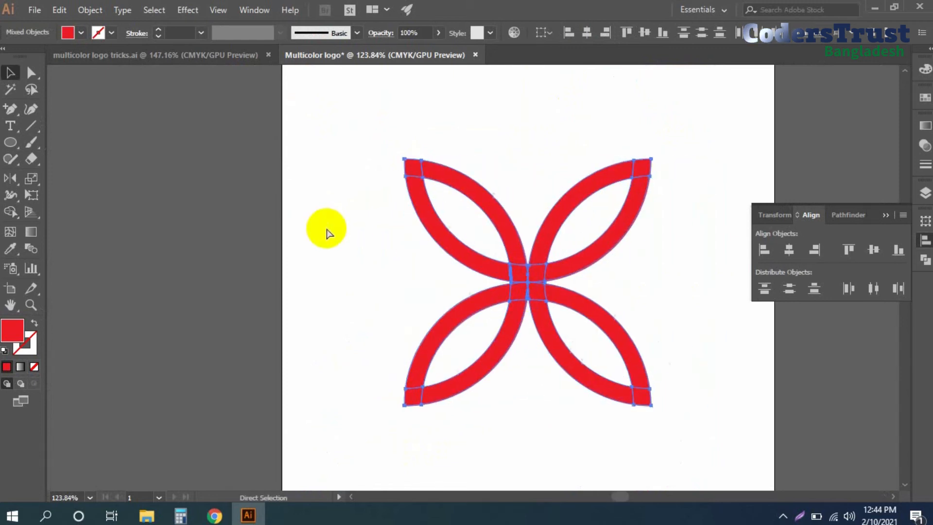
- Copy the four colour sample squares from multicolor logo tricks.ai into the Multicolor logo document and place them left of the petals
left_click(71, 125)
left_click_drag(10, 143, 43, 139)
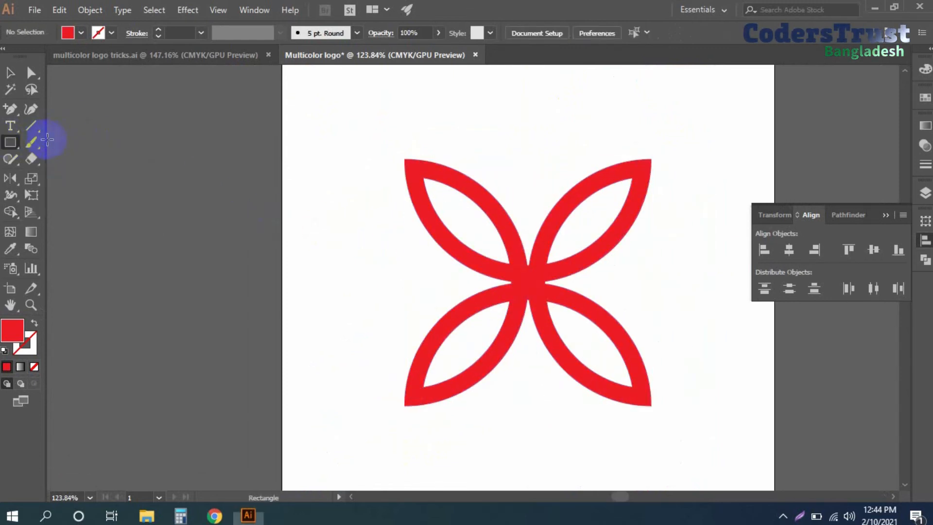
key("v")
left_click(144, 56)
left_click_drag(252, 154, 349, 328)
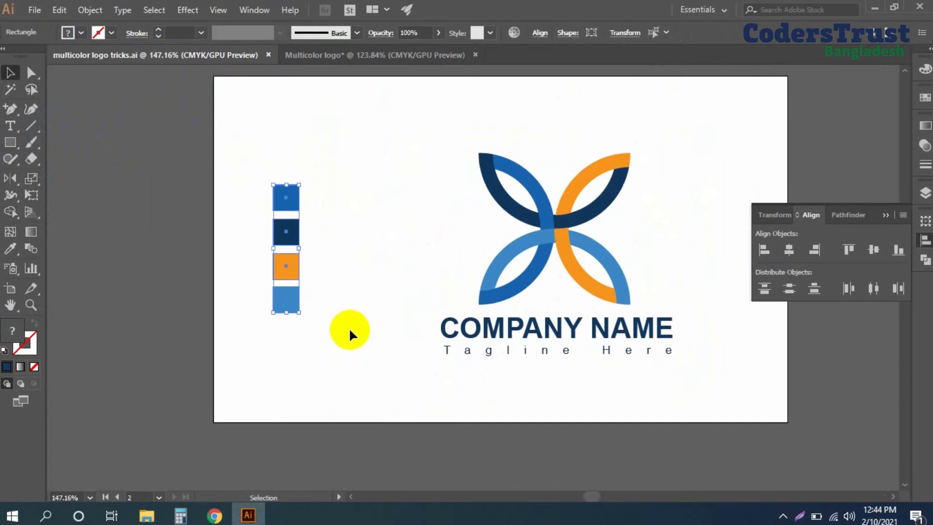
left_click(352, 53)
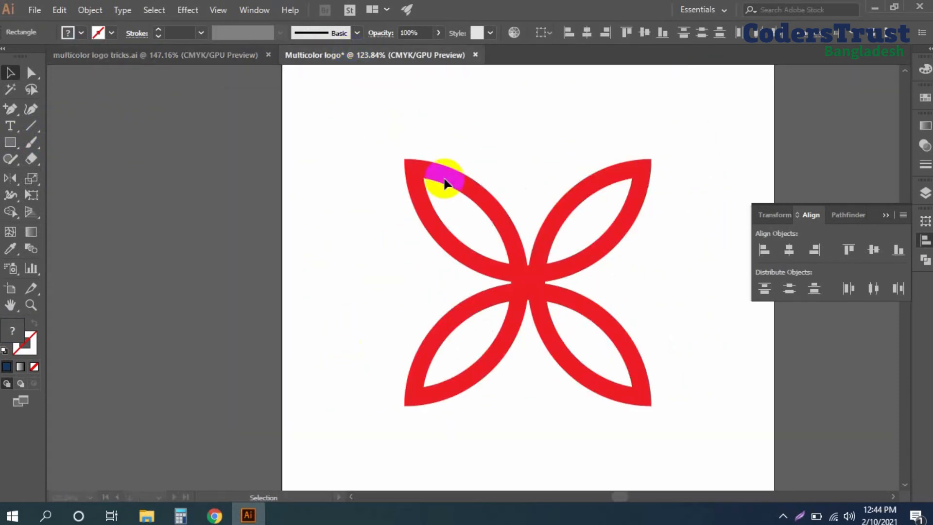
key("ctrl+v")
left_click_drag(476, 238, 313, 231)
left_click(359, 228)
left_click_drag(384, 246, 358, 246)
- Use the Eyedropper to fill the top ring's arcs with the sample medium blue and the left ring's arcs with dark navy
left_click(395, 191)
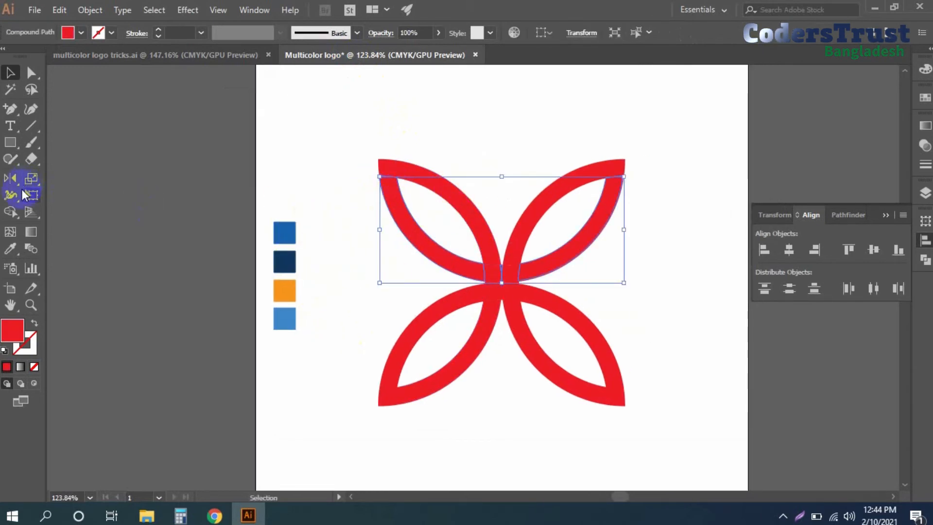
left_click(10, 250)
left_click(285, 230)
left_click(365, 275)
left_click(440, 185)
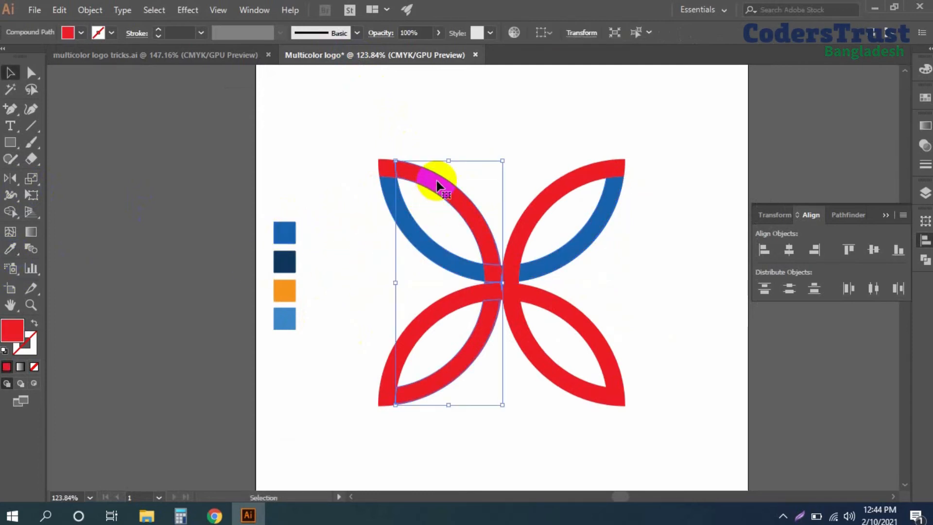
key("i")
left_click(290, 263)
left_click(348, 279, "ctrl")
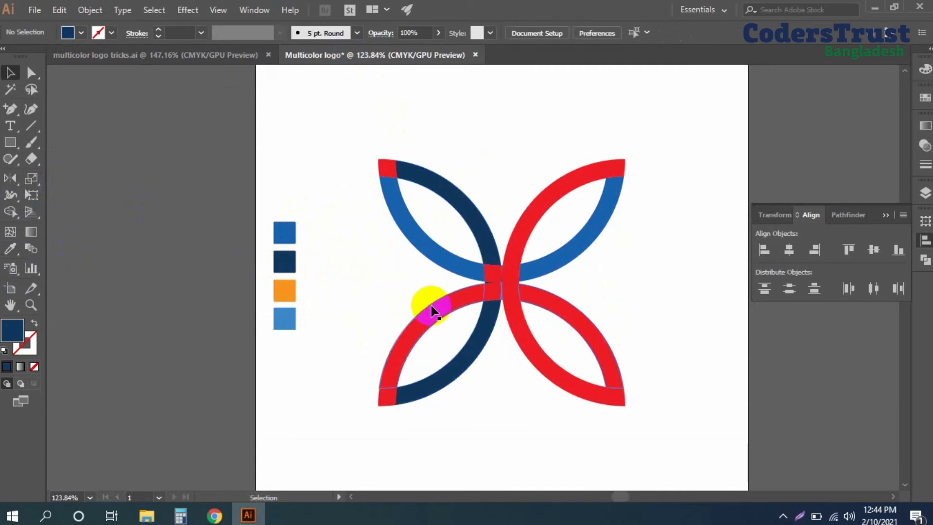
- Fill the bottom ring's arcs with the sample orange and the right ring's arcs with light blue using the Eyedropper
left_click(433, 306, "ctrl")
left_click(285, 289)
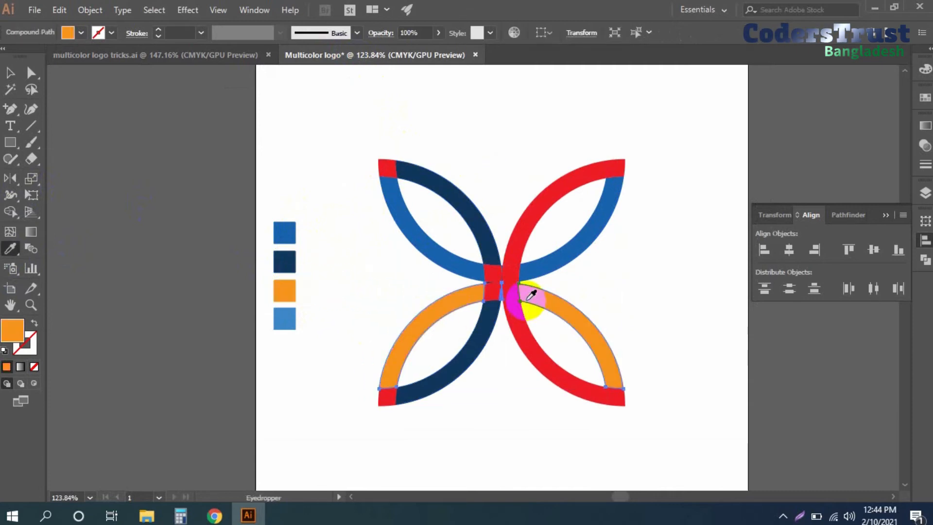
left_click(524, 335, "ctrl")
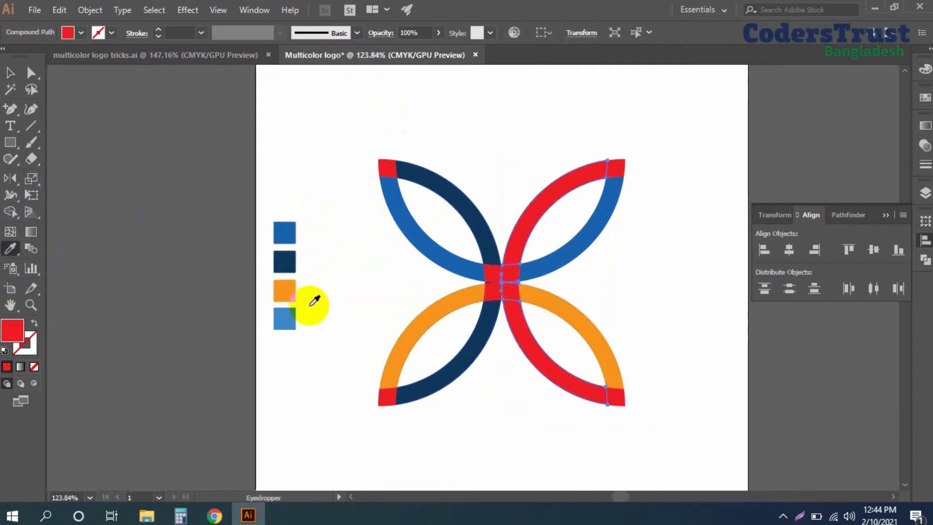
left_click(286, 319)
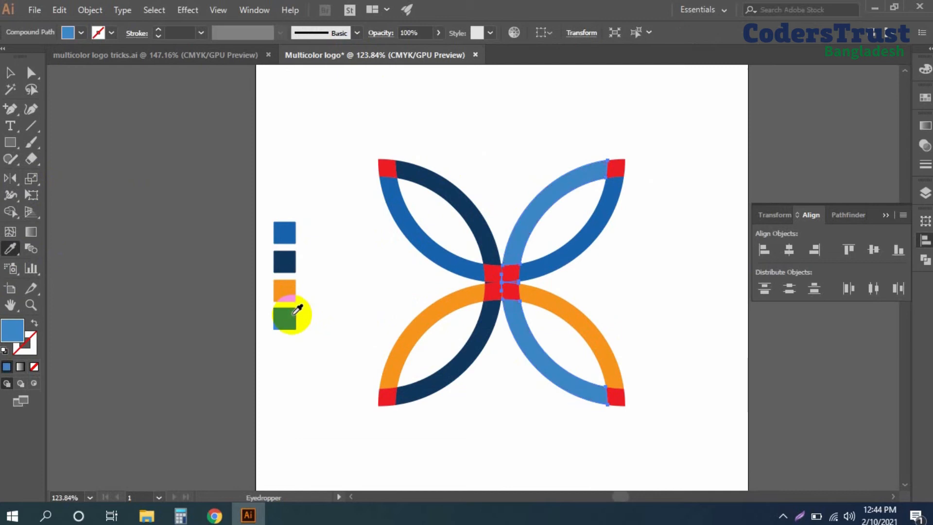
left_click(384, 304)
- Fill the tip of the upper-left petal with the dark navy of its adjoining outer arc
scroll(436, 203, "up", 3)
scroll(497, 267, "down", 2)
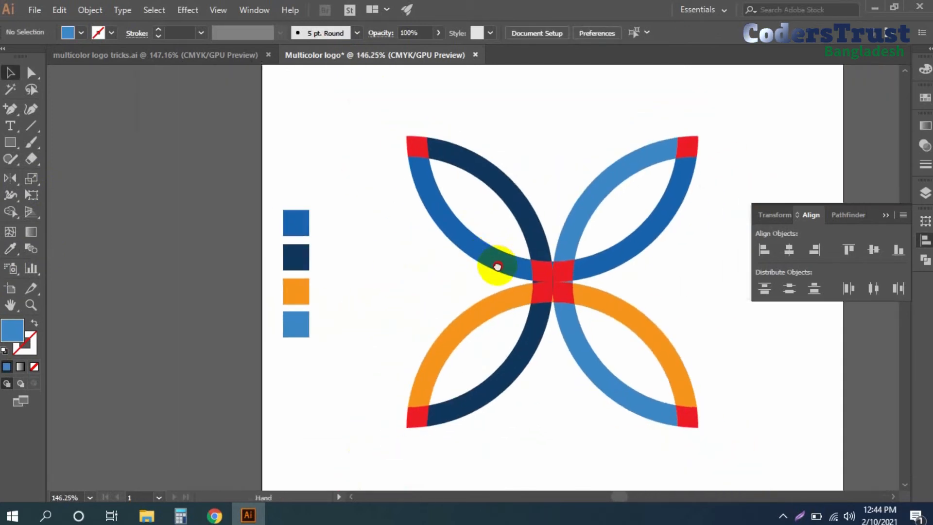
left_click_drag(498, 267, 422, 286)
left_click_drag(522, 291, 474, 290)
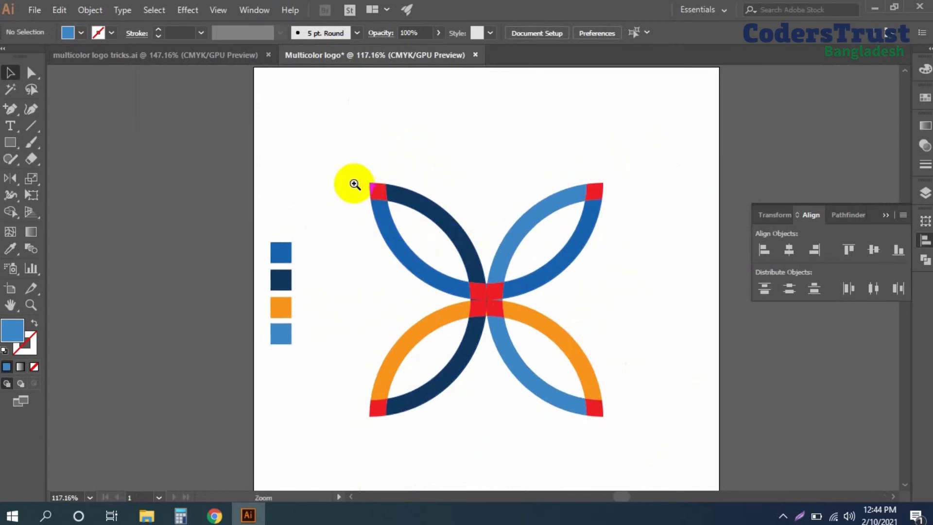
scroll(354, 184, "up", 1)
scroll(437, 285, "down", 2)
left_click(364, 144)
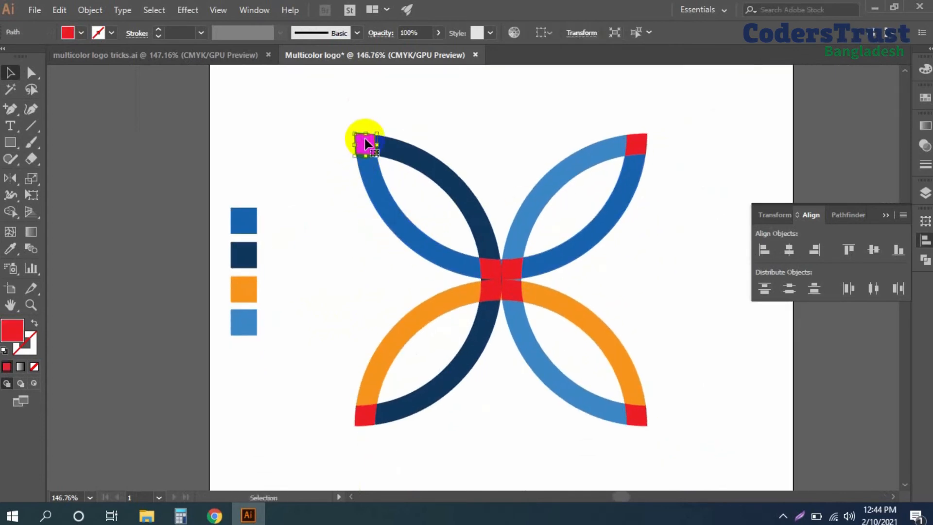
left_click(11, 249)
left_click(414, 158)
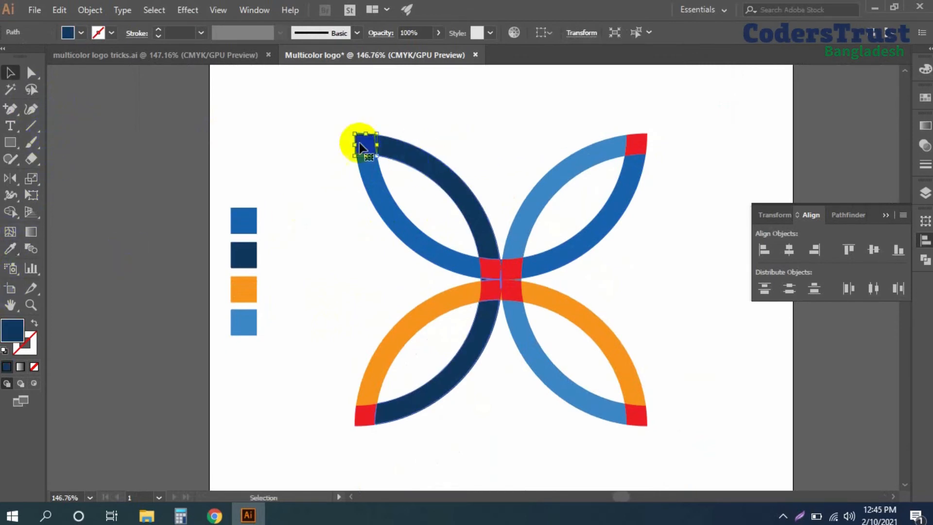
left_click(319, 208)
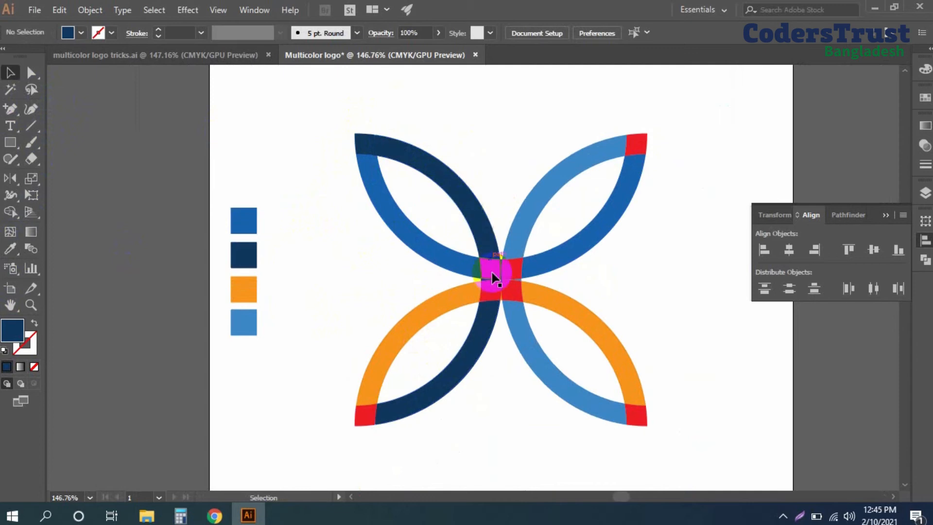
- Fill the tip of the lower-left petal with the orange of its adjoining arc
left_click(365, 418)
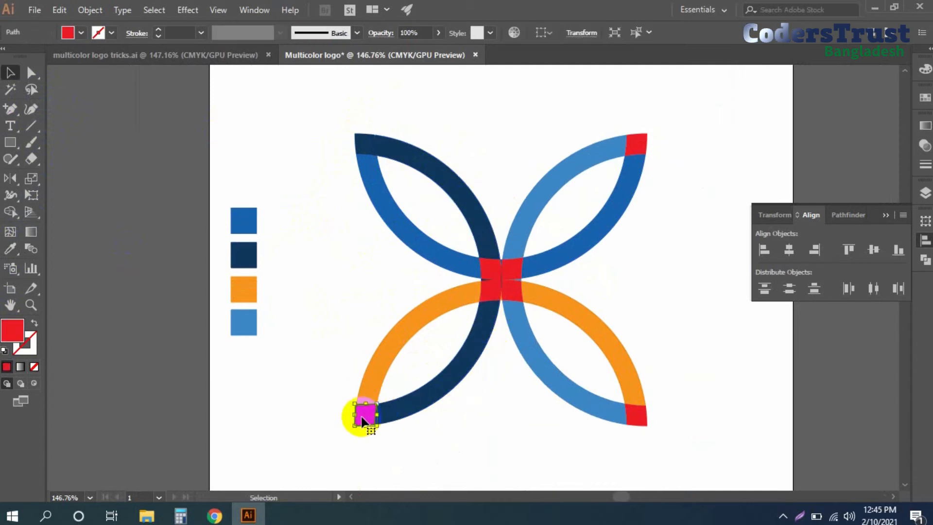
key("i")
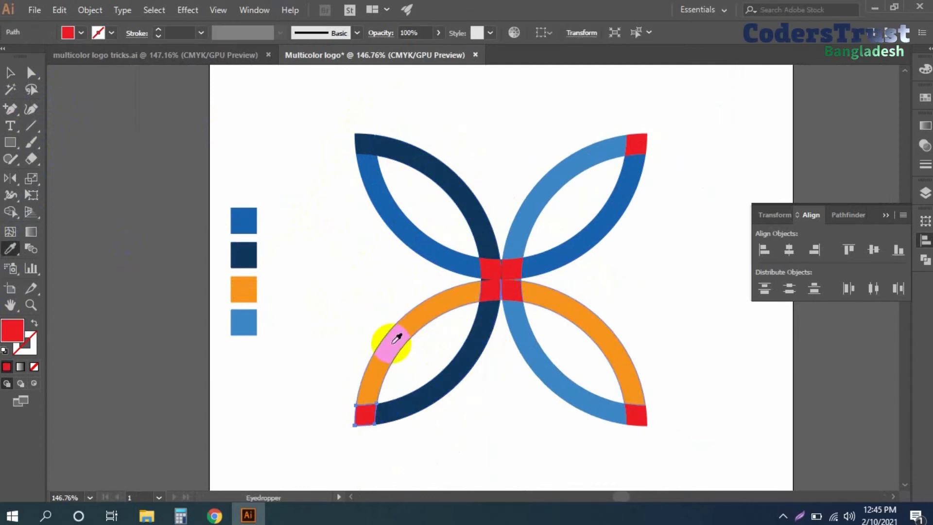
left_click(395, 340)
key("v")
left_click(433, 345)
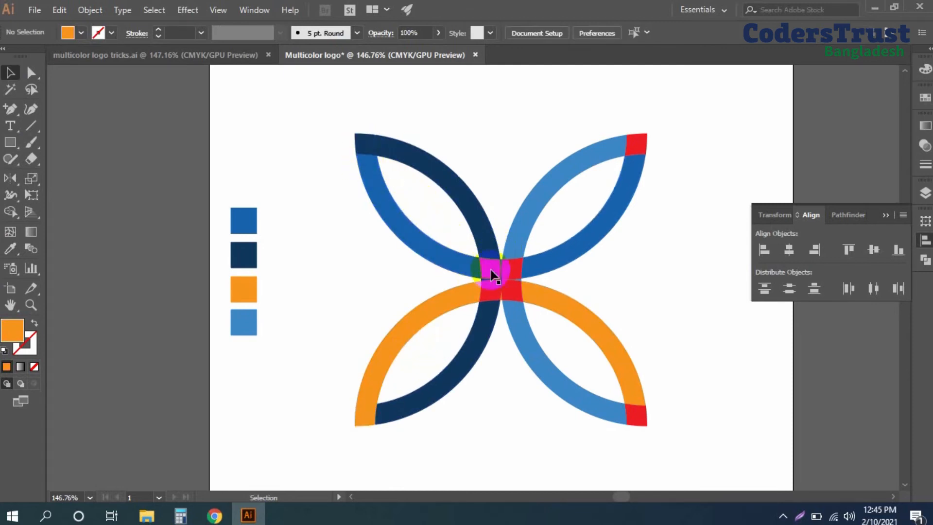
- Fill the upper-right petal's tip with medium blue and the lower-right petal's tip with light blue, sampled from their arcs
left_click(634, 146)
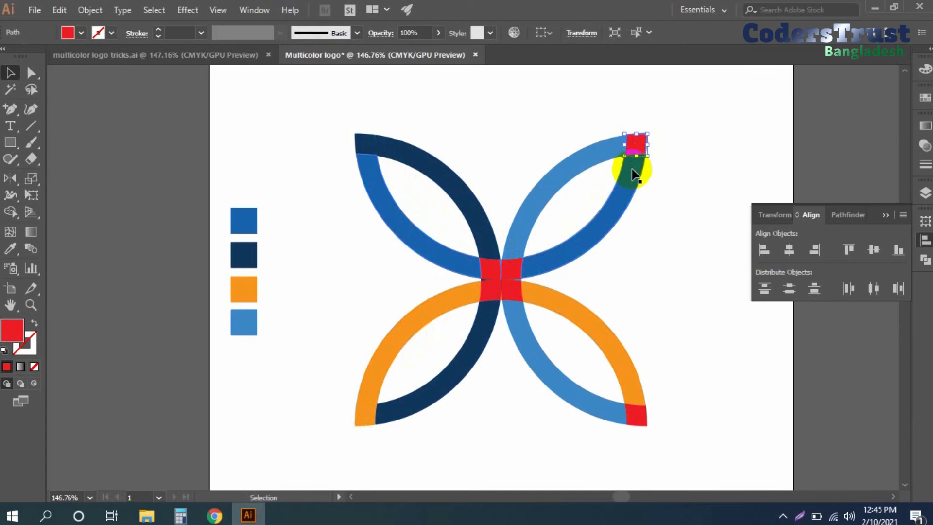
left_click(624, 210)
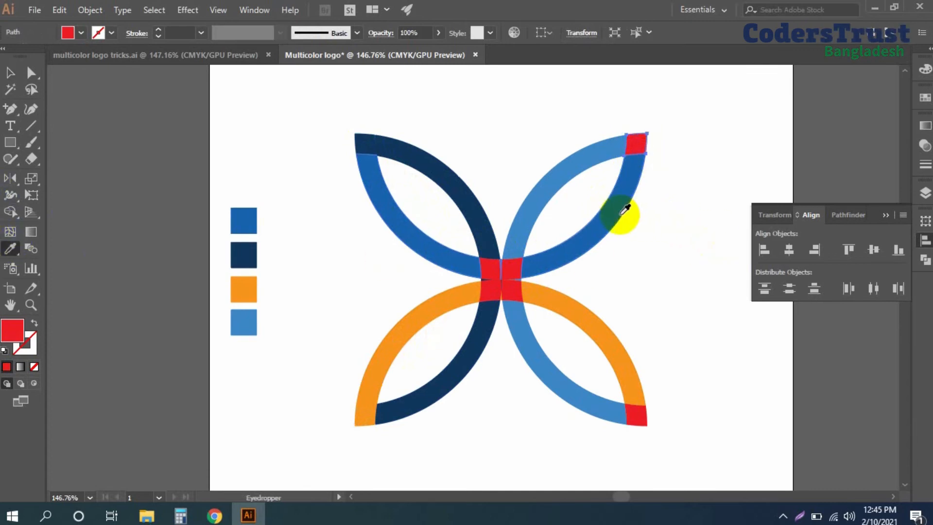
left_click(652, 218)
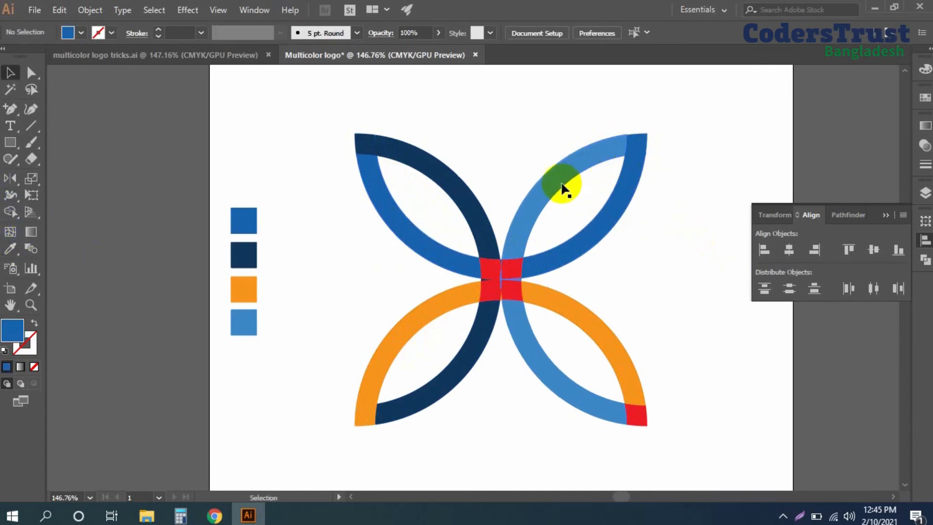
left_click(637, 418)
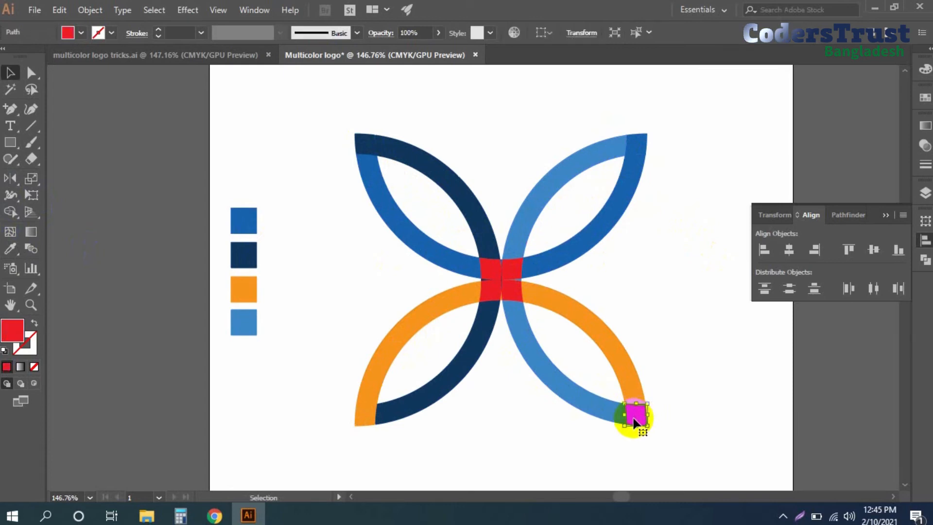
key("i")
left_click(569, 389)
key("v")
left_click(661, 365)
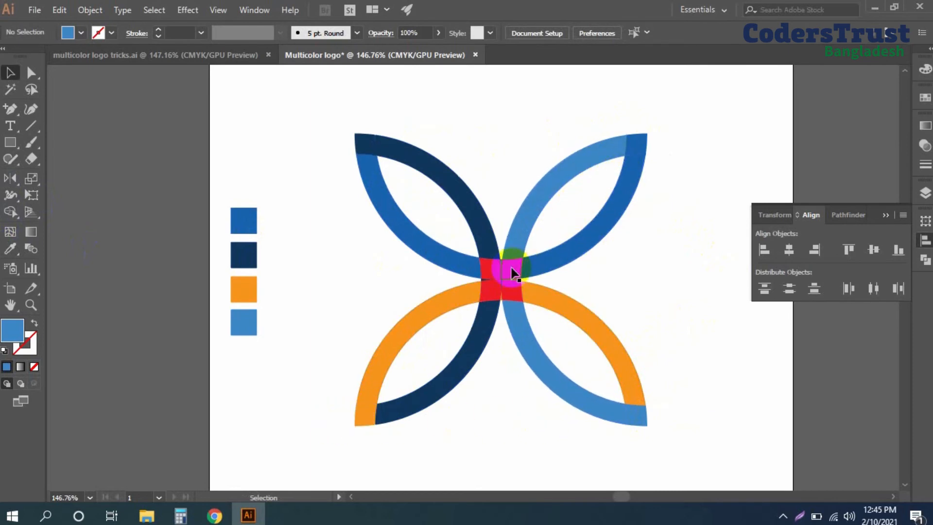
- Fill the upper-right centre piece with medium blue and the upper-left centre piece with dark navy, sampled from the neighbouring arcs
scroll(504, 267, "up", 2)
scroll(543, 275, "down", 2)
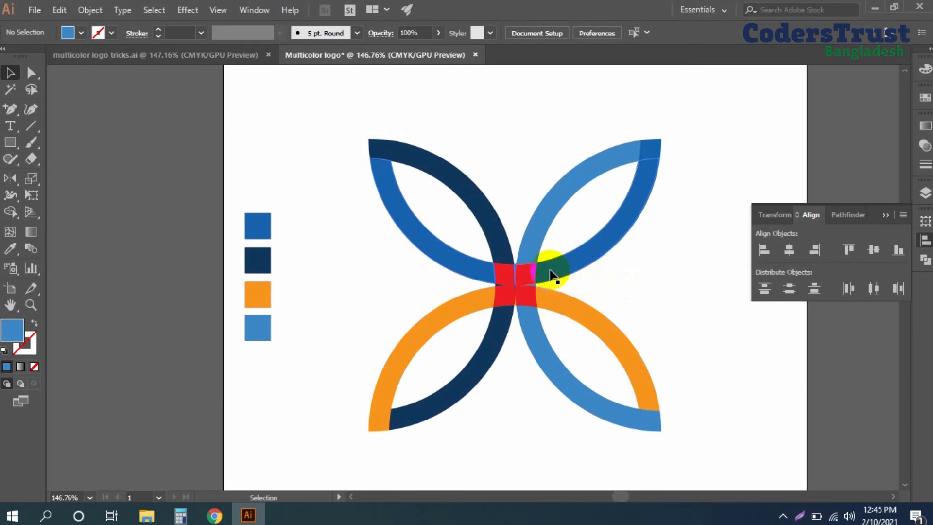
left_click(529, 273)
scroll(526, 272, "up", 2)
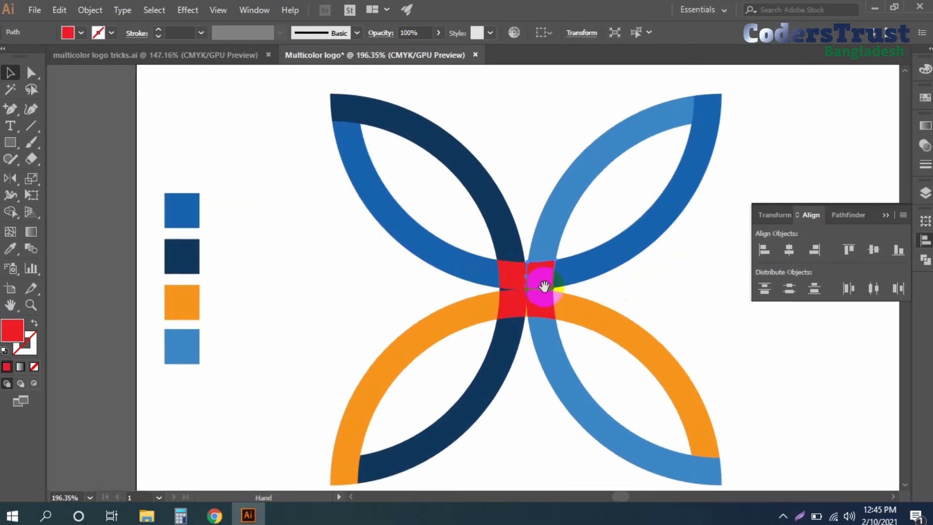
key("i")
left_click(568, 255)
key("a")
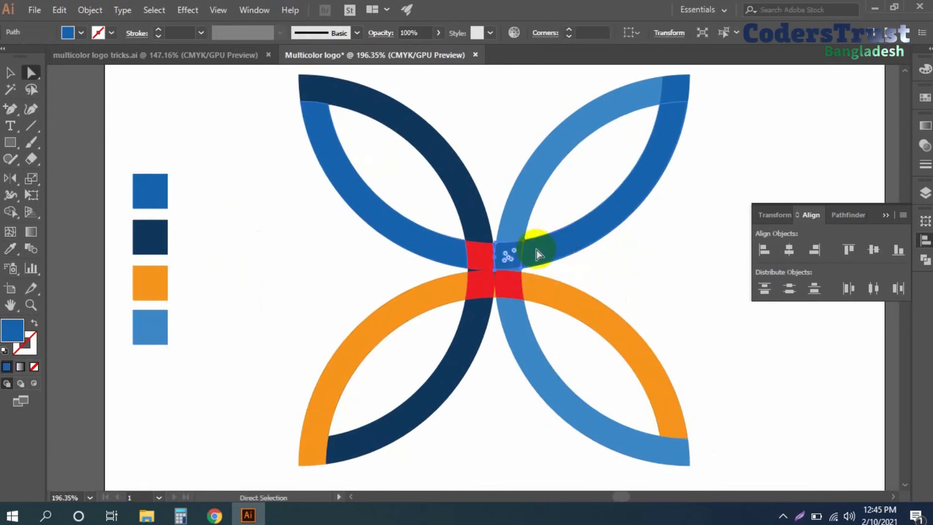
key("i")
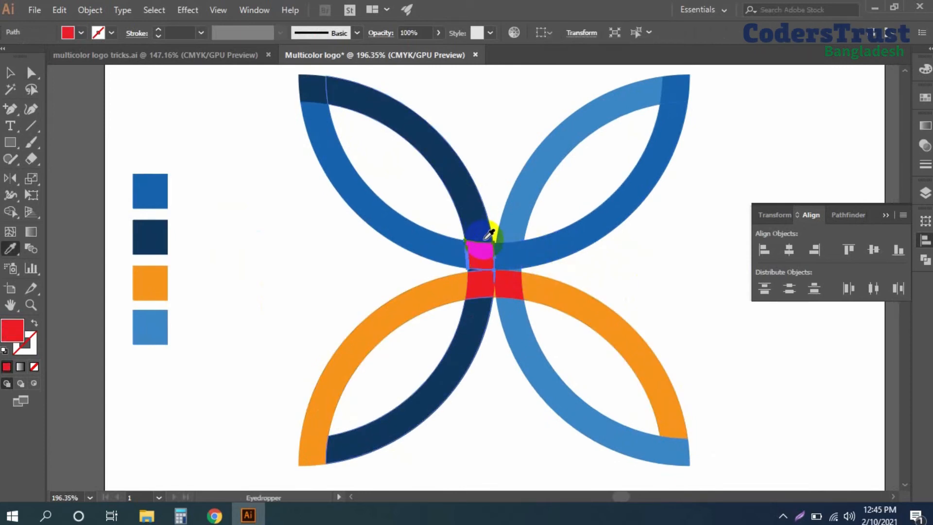
left_click(488, 221)
- Fill the lower-left centre piece with orange and the lower-right centre piece with light blue, sampled from the neighbouring arcs
key("a")
left_click(475, 291)
key("i")
left_click(433, 281)
key("a")
left_click(512, 294)
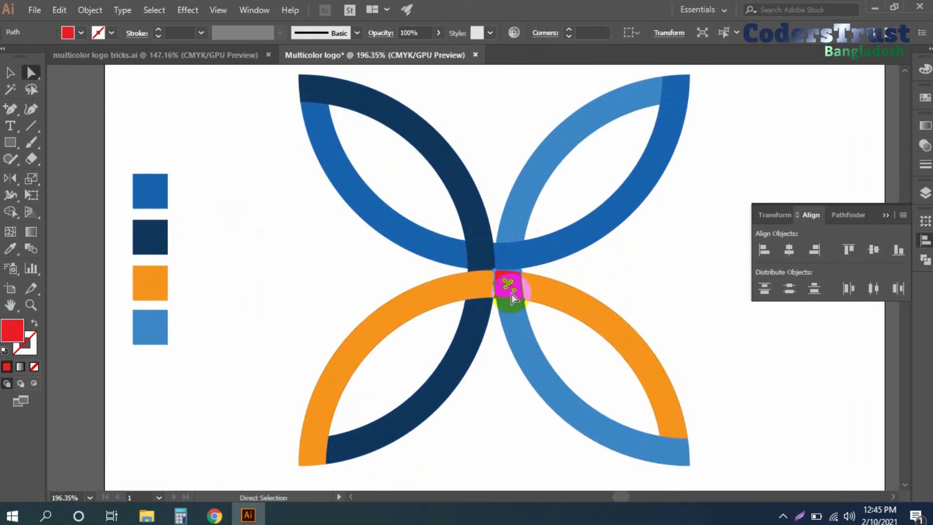
key("i")
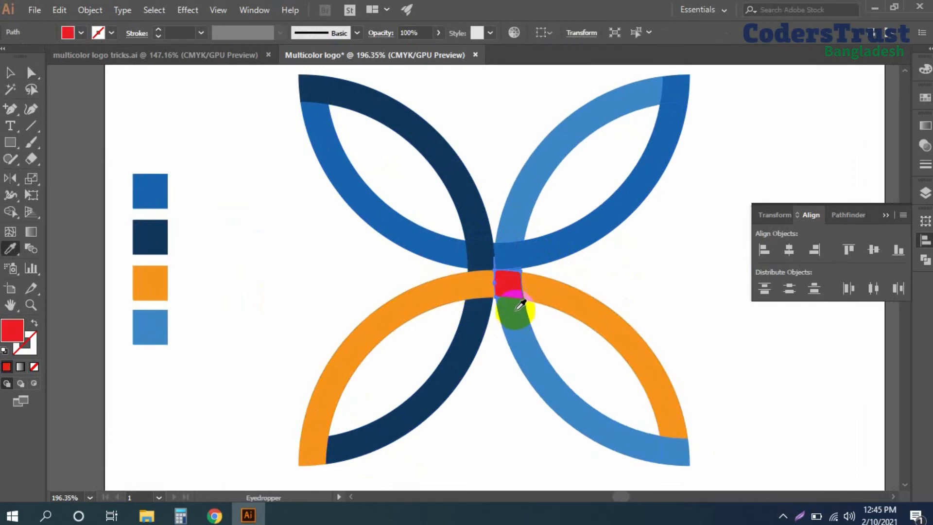
left_click(517, 309)
key("v")
left_click(614, 273)
- Select the whole petal mark, scale it down to roughly half its size and move it higher on the artboard
key("ctrl+space")
left_click(620, 278)
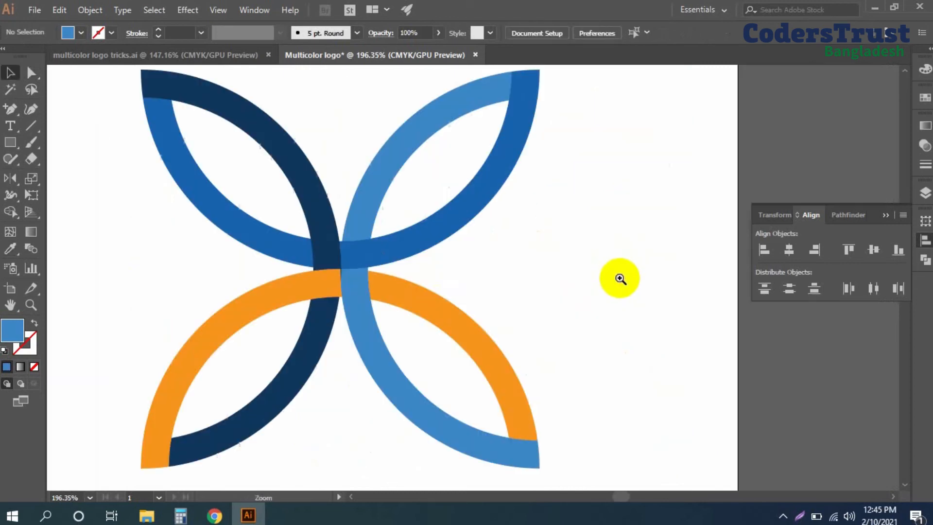
key("space")
left_click_drag(317, 271, 352, 269)
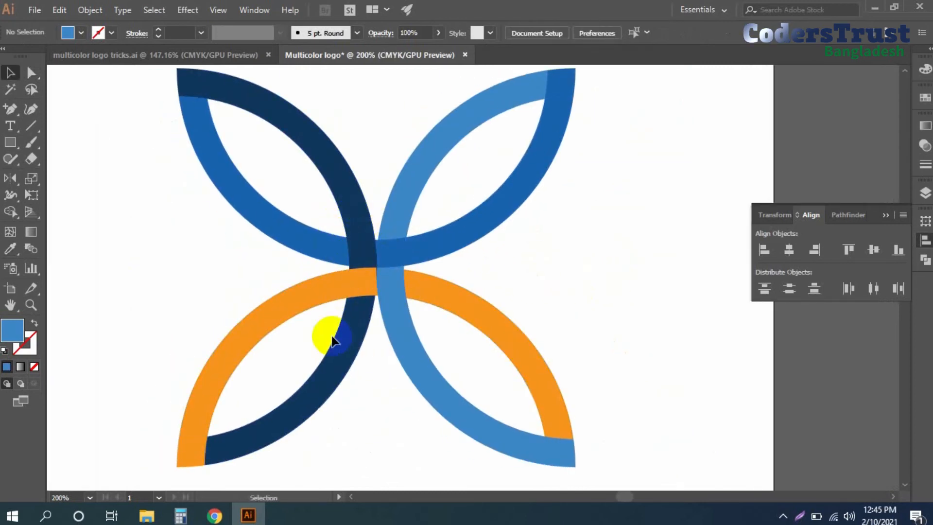
key("ctrl+alt+space")
left_click(574, 291)
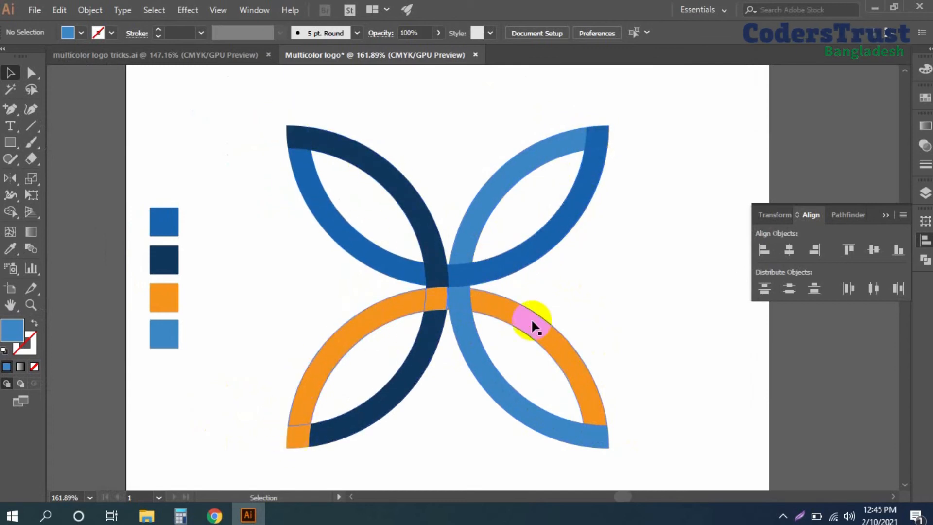
scroll(568, 323, "down", 2)
left_click_drag(646, 141, 313, 430)
left_click_drag(347, 293, 456, 293)
left_click_drag(536, 294, 508, 241)
- Group all pieces of the petal mark and deselect it
right_click(522, 199)
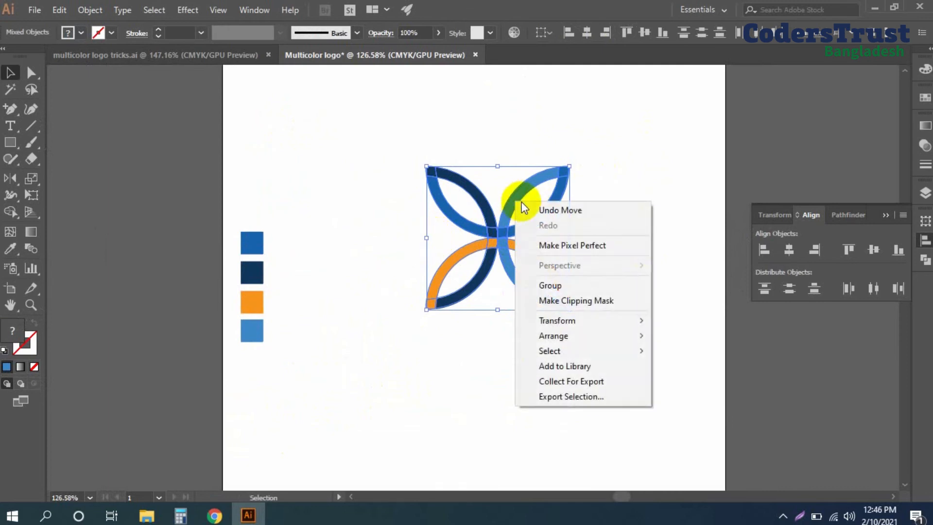
left_click(559, 285)
left_click(330, 403)
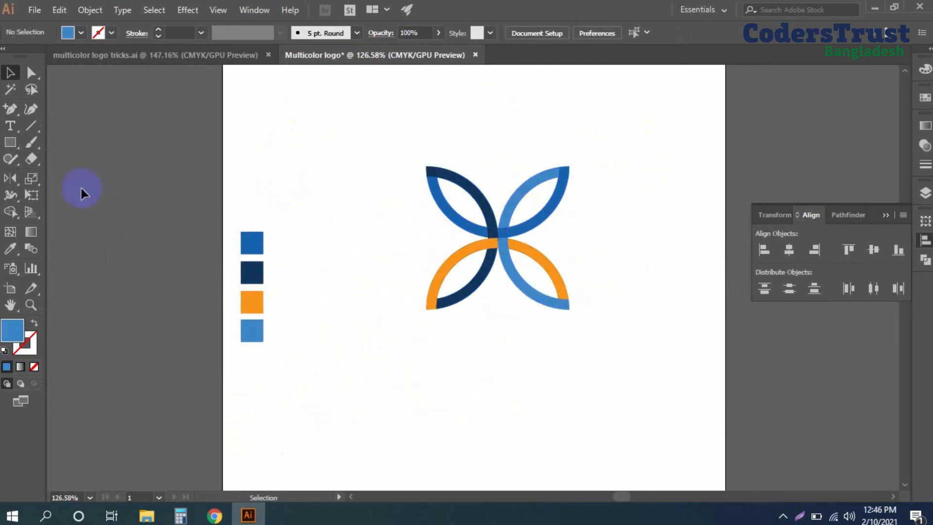
- Add the text "Company Name" below the petal mark
left_click(8, 127)
left_click(383, 353)
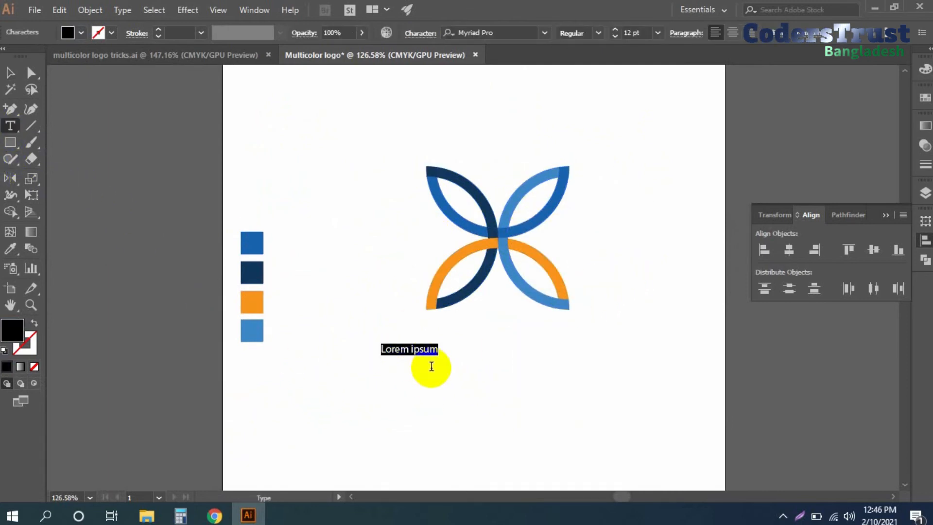
type("Company Name")
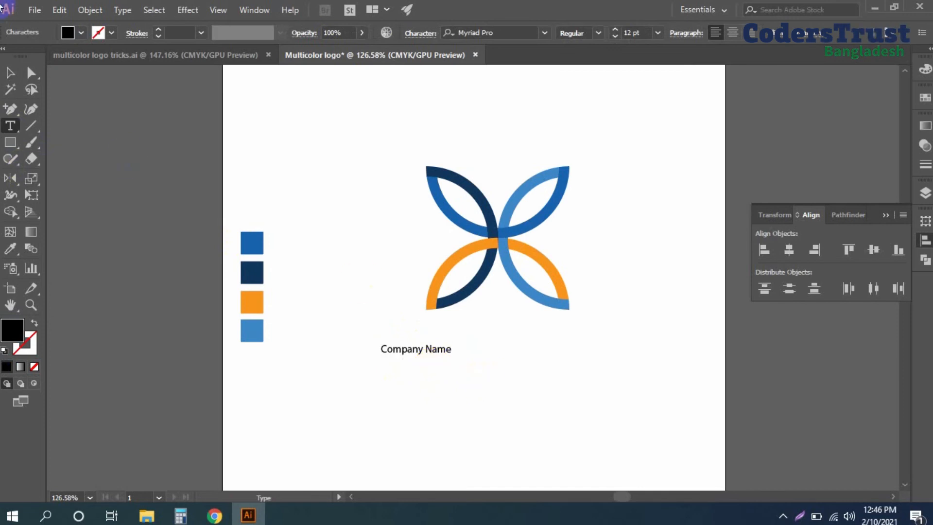
- Set the company name text in Arial Bold at 30 pt and convert it to uppercase
left_click(12, 75)
type("arial")
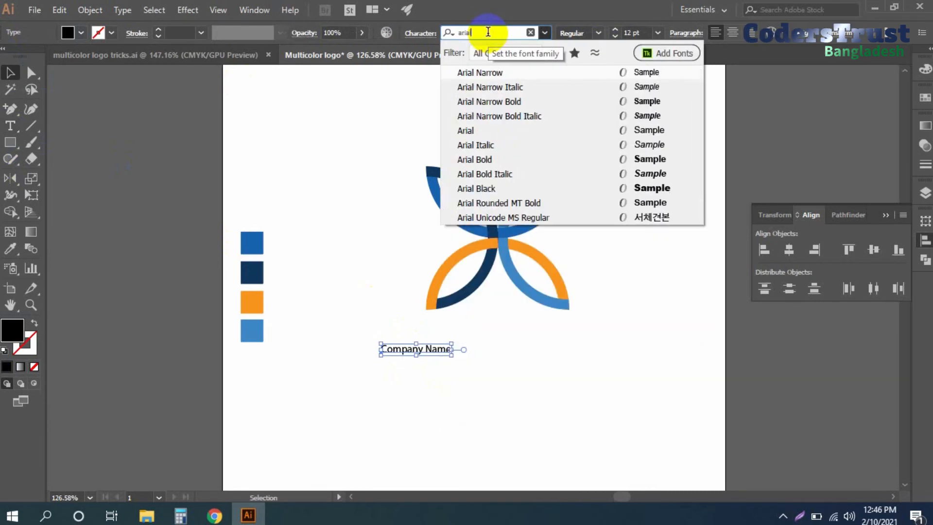
left_click(537, 159)
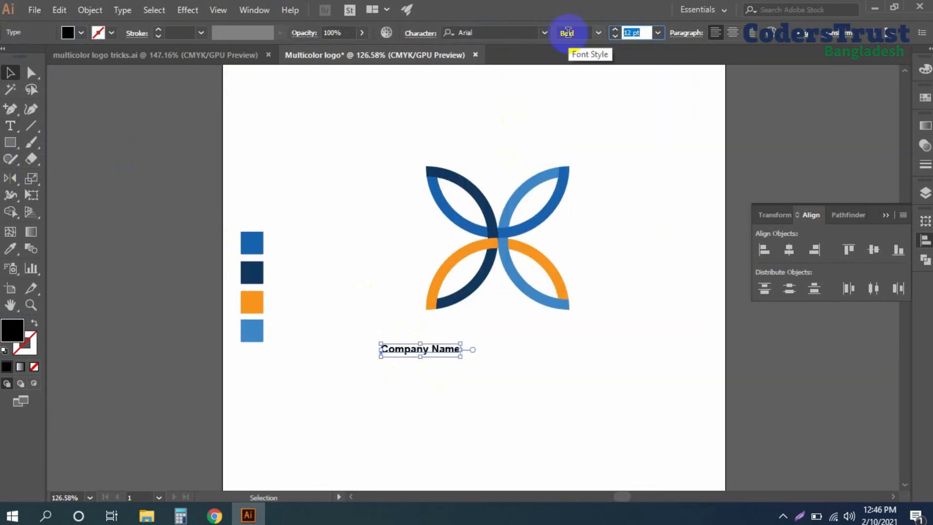
type("30")
key("Return")
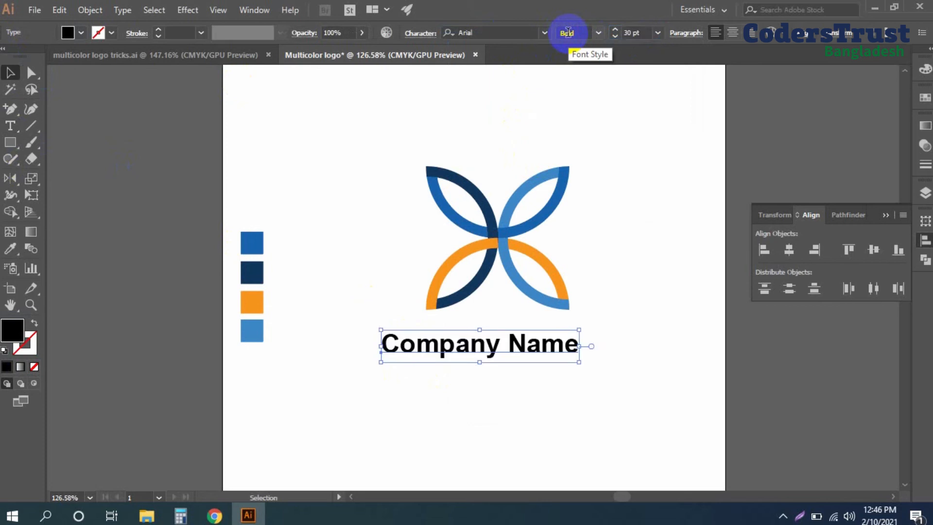
left_click(118, 9)
mouse_move(171, 223)
left_click(350, 222)
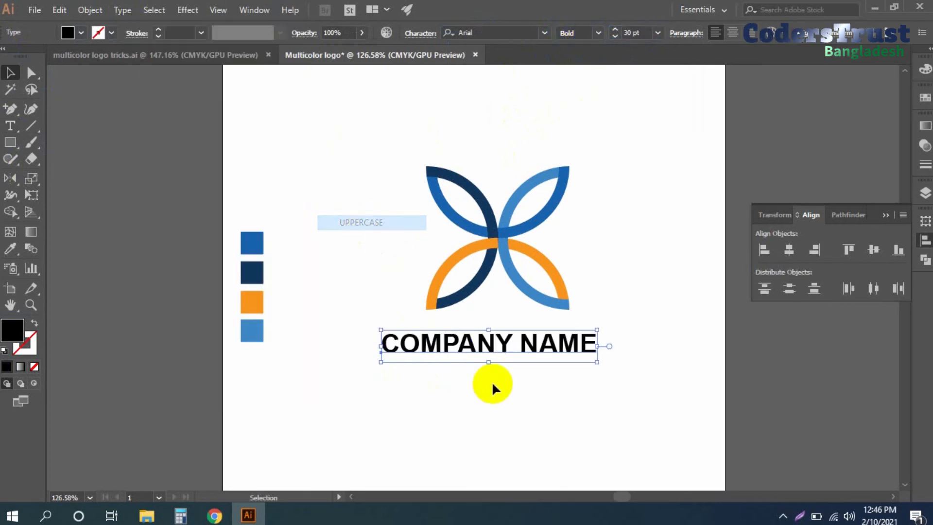
- Move the company name up close beneath the petal mark and centre the two horizontally on each other
left_click(492, 383)
left_click_drag(558, 357, 563, 346)
left_click(459, 213, "shift")
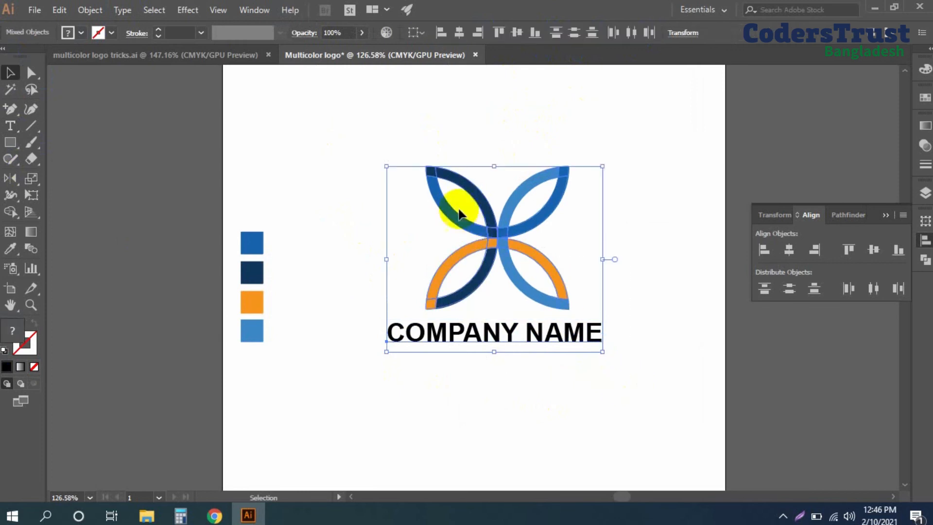
left_click_drag(481, 235, 605, 398)
left_click(457, 34)
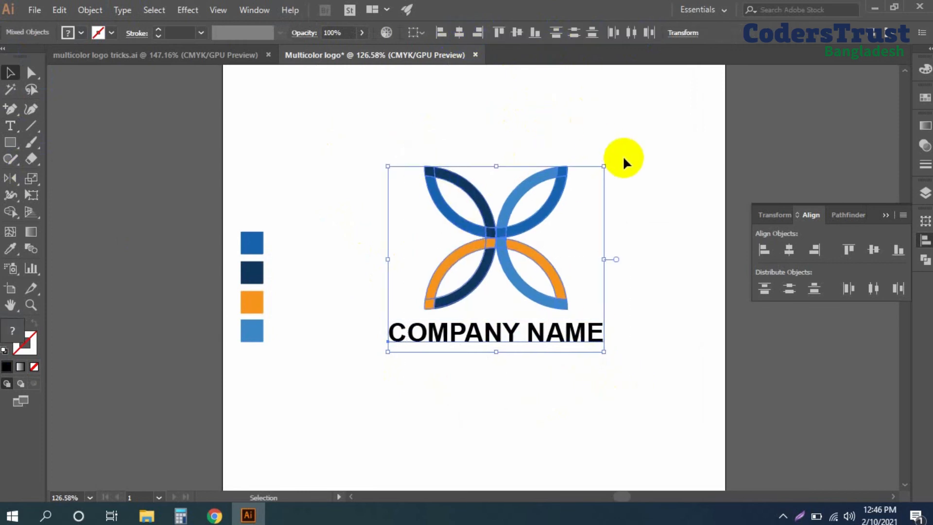
left_click(655, 174)
- Fill the company name with the dark navy sampled from the second colour swatch square
left_click(561, 341)
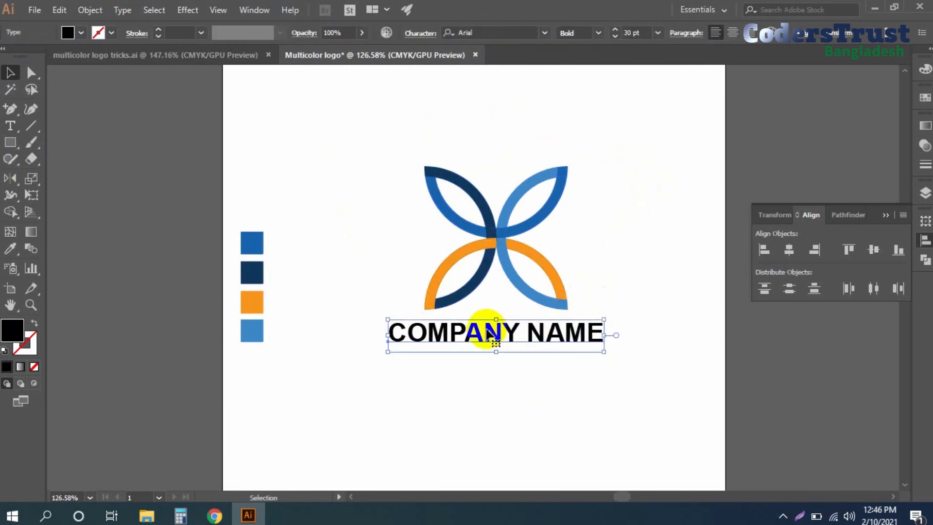
key("i")
left_click(252, 271)
key("v")
left_click(540, 391)
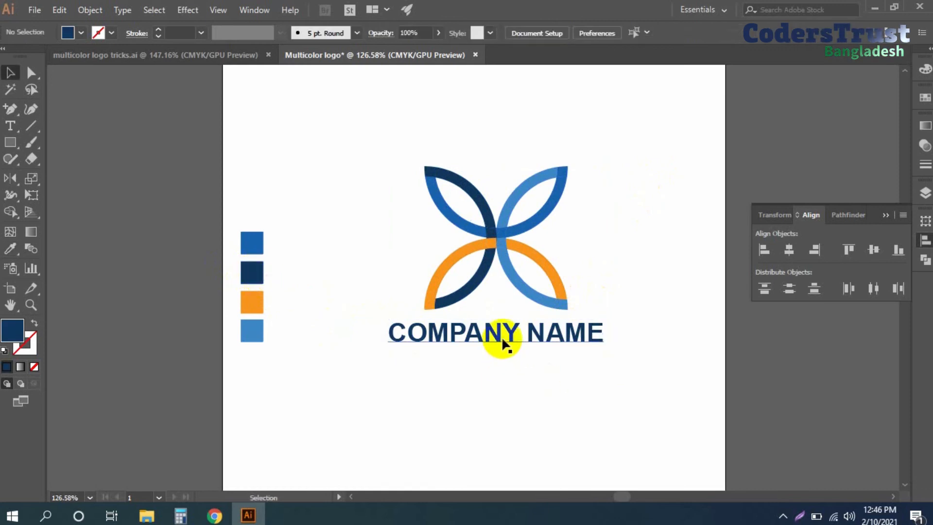
- Add the text "Tagline Here" below the company name
key("t")
left_click(414, 378)
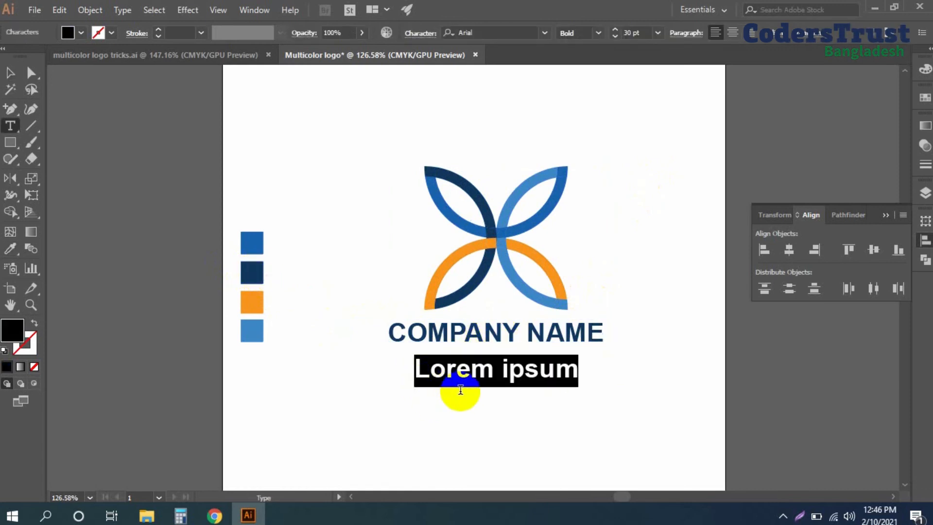
type("Tagline here")
left_click_drag(528, 372, 512, 371)
type("H")
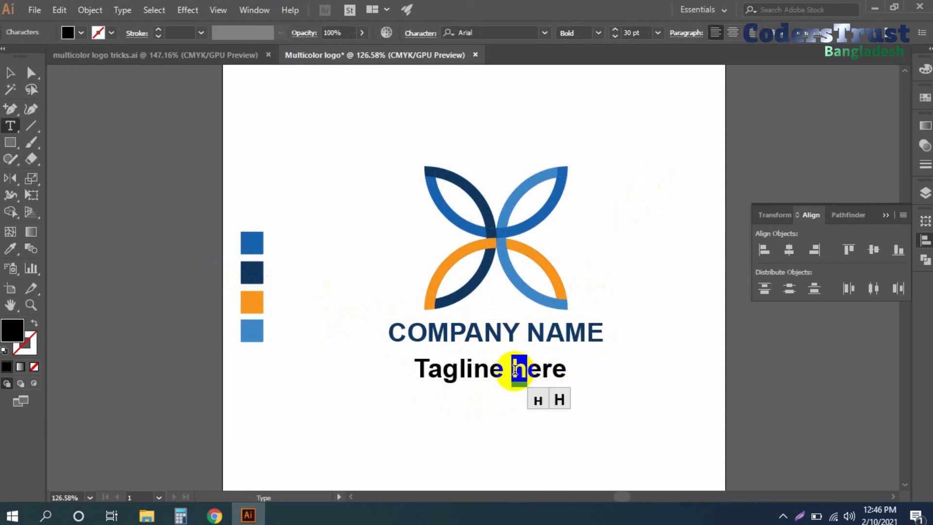
left_click(10, 72)
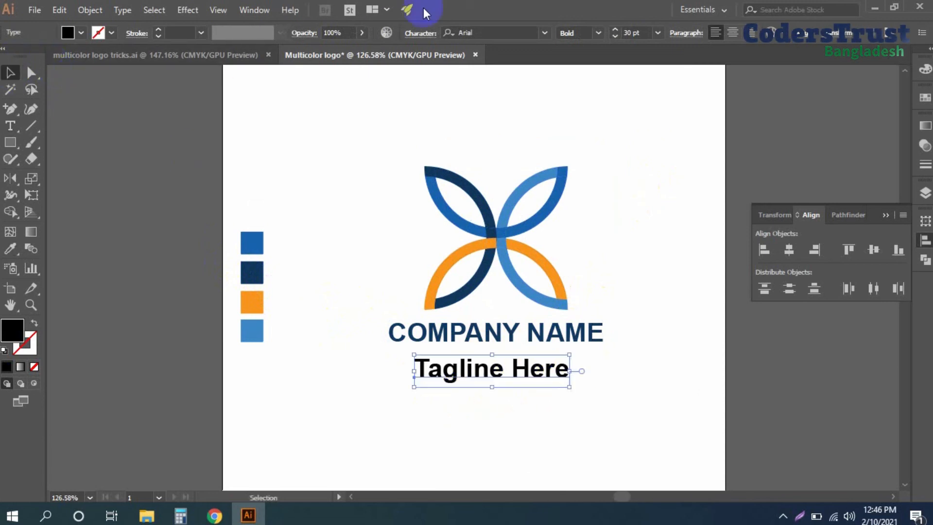
- Set the tagline's font style to Regular and its size to 12 pt
left_click(592, 28)
left_click(596, 108)
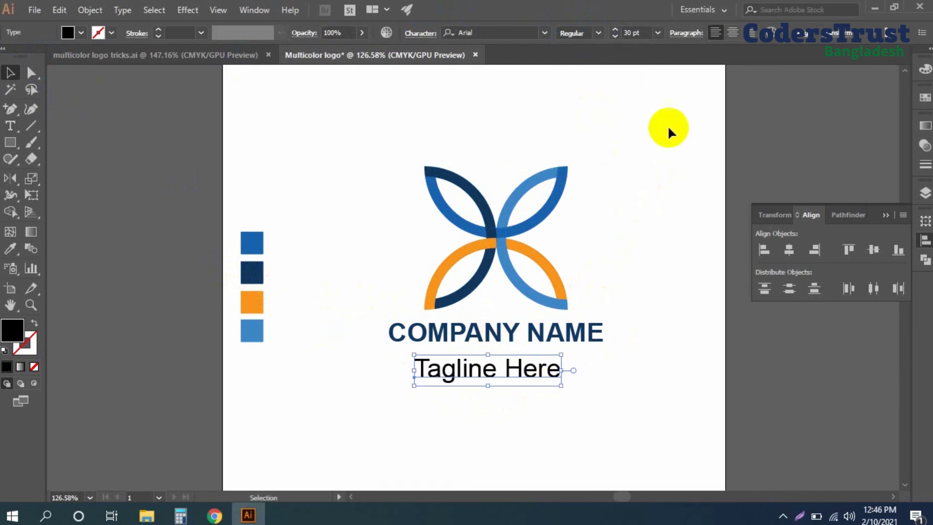
type("12")
key("Return")
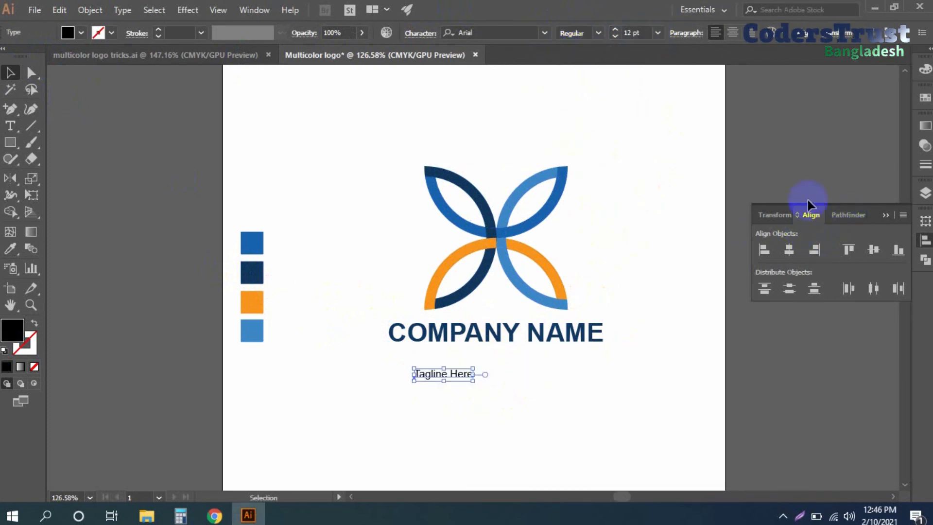
- Show the full character settings and set the tagline's tracking to 500
left_click(252, 9)
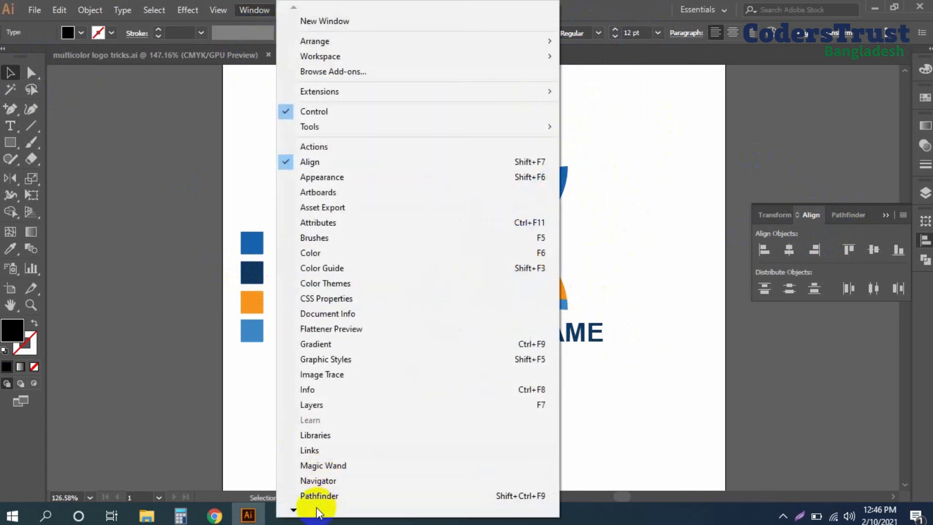
mouse_move(316, 507)
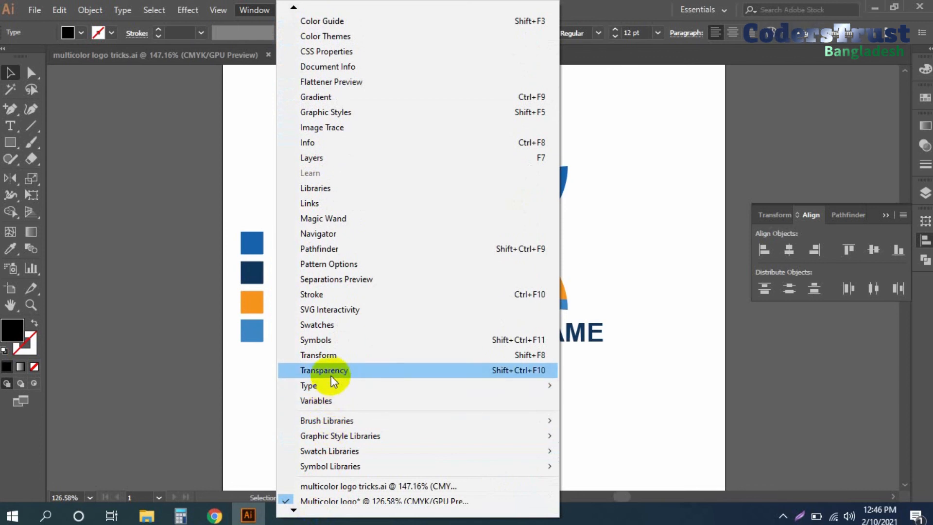
mouse_move(427, 386)
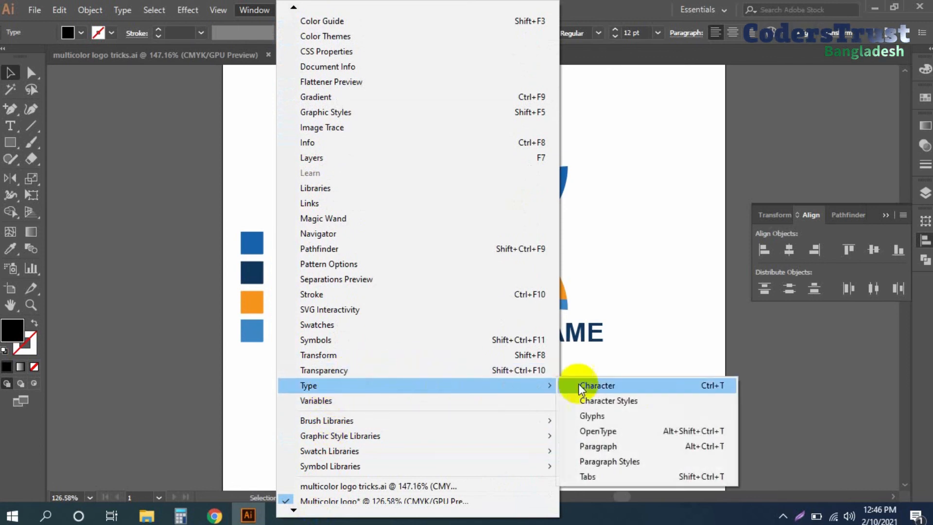
left_click(646, 385)
left_click(552, 100)
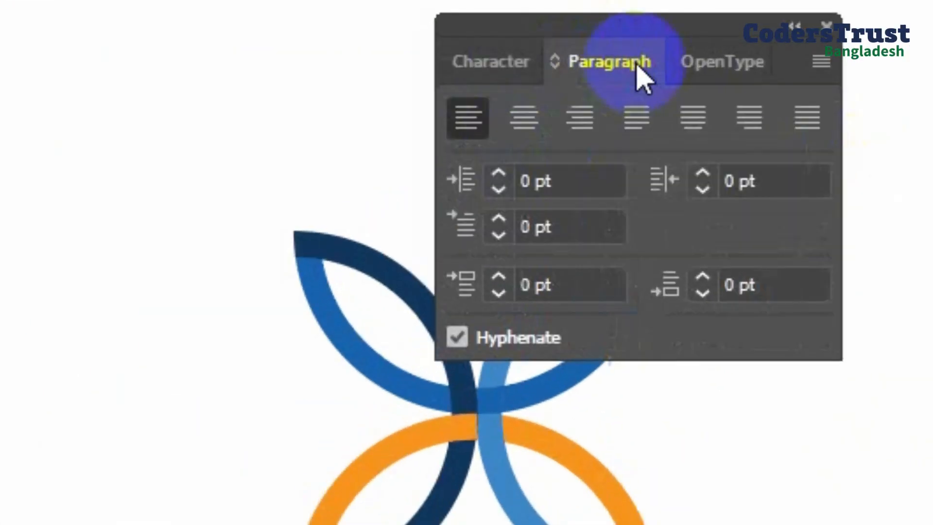
left_click(505, 99)
left_click_drag(551, 37, 555, 22)
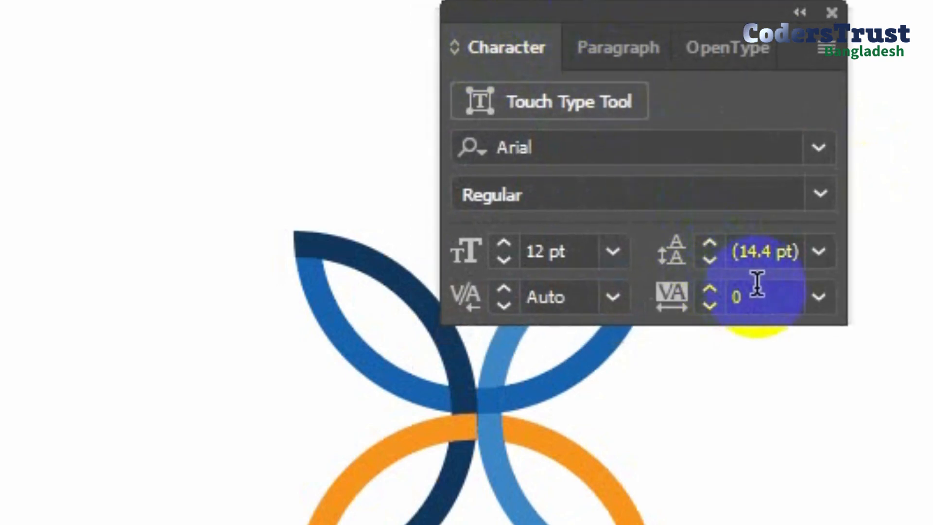
left_click(570, 251)
left_click(734, 293)
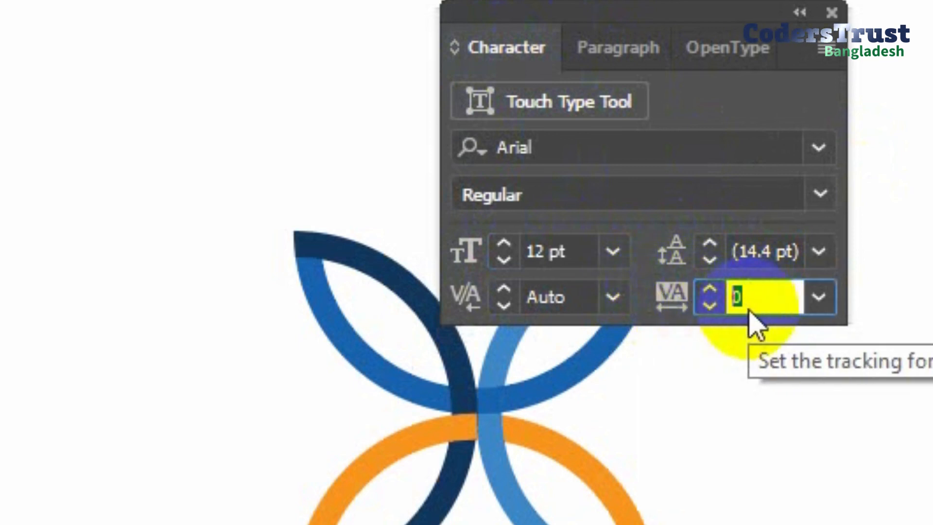
type("5")
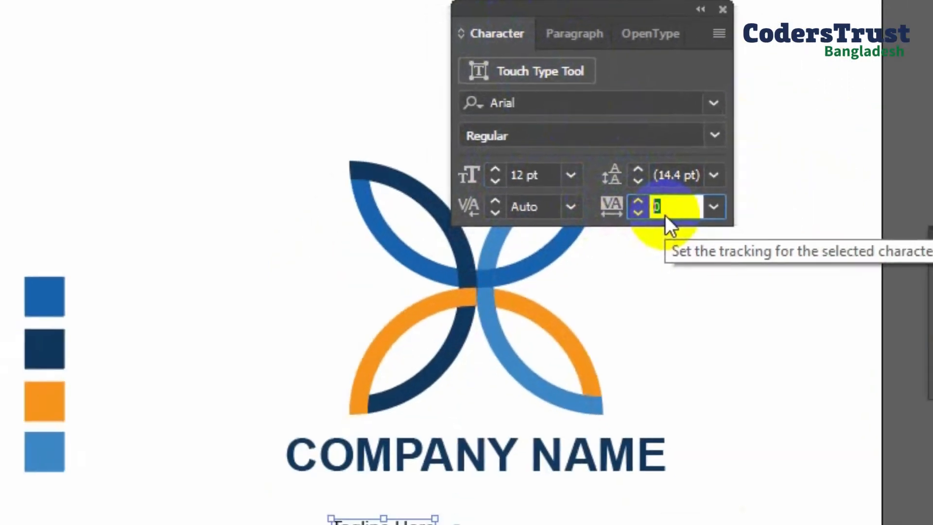
type("00")
key("Return")
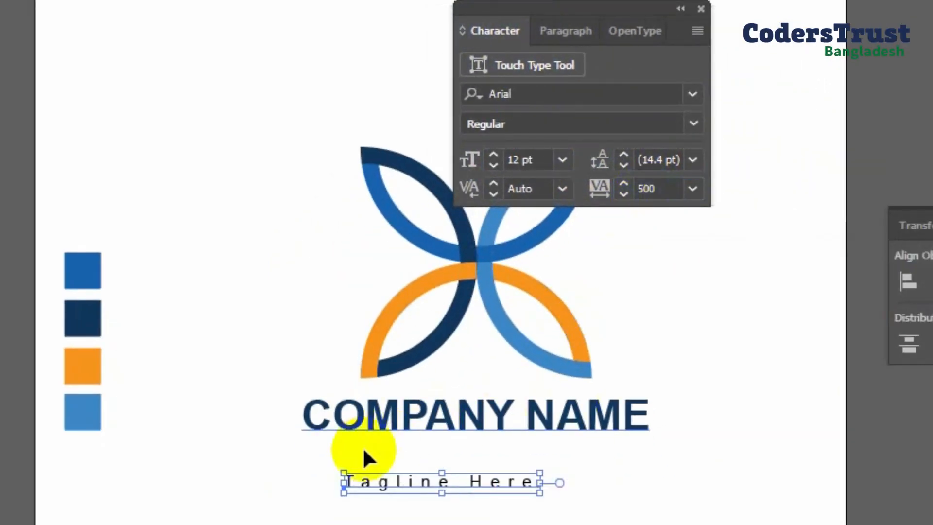
- Move the tagline directly under the company name with their left edges flush, and set its tracking to 1200
left_click(363, 447)
left_click_drag(470, 482, 433, 444)
double_click(653, 189)
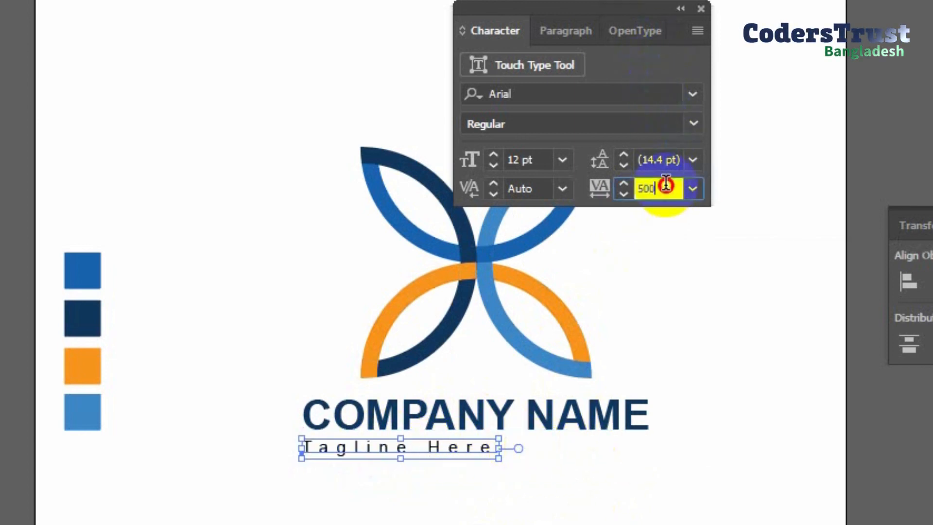
type("1200")
key("Return")
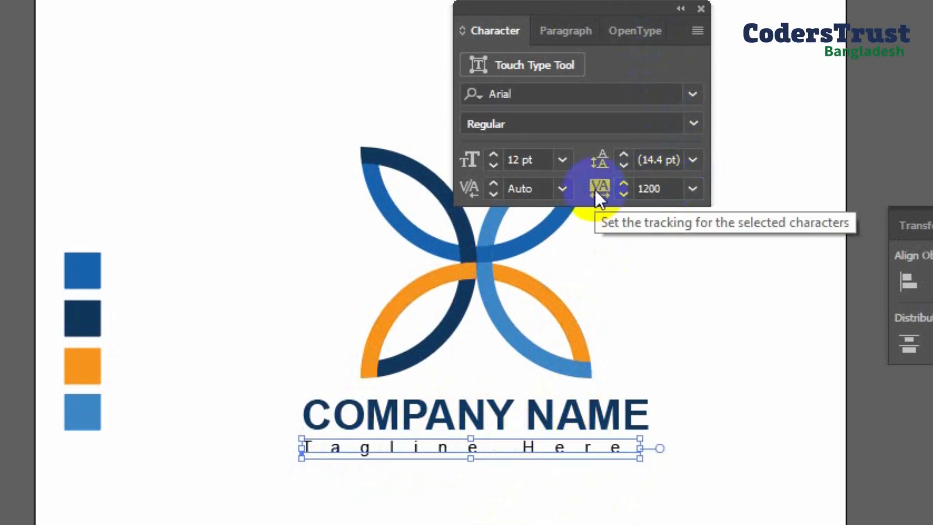
- Set the tagline's tracking to 1350 and narrow the line slightly to fit the company name's width, finishing with the character settings closed
left_click(701, 506)
left_click_drag(541, 445, 546, 444)
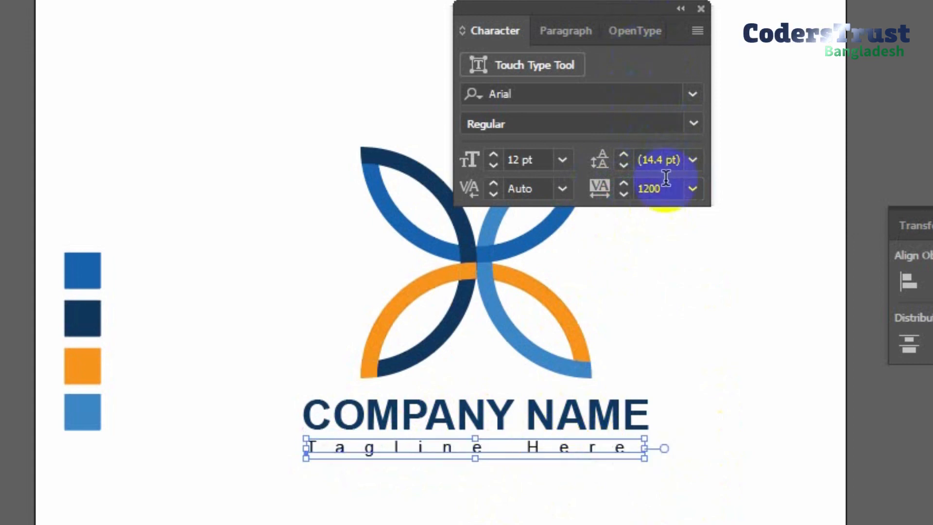
type("1350")
key("Return")
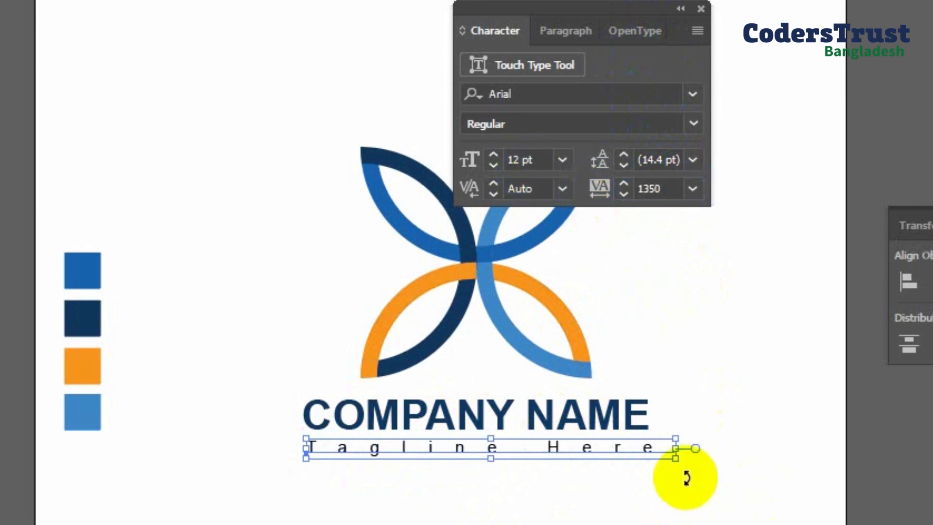
left_click_drag(675, 447, 671, 449)
left_click(685, 415)
scroll(677, 447, "up", 1)
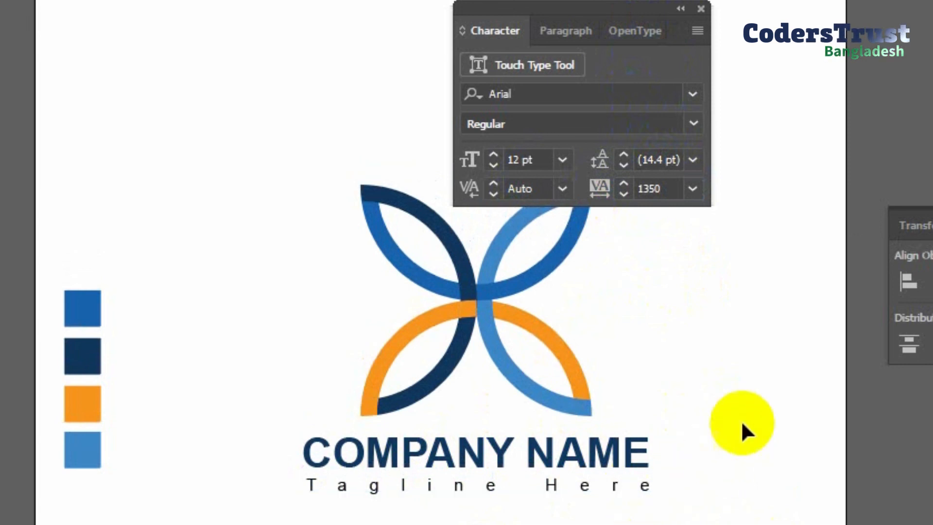
scroll(726, 358, "up", 2)
left_click(699, 9)
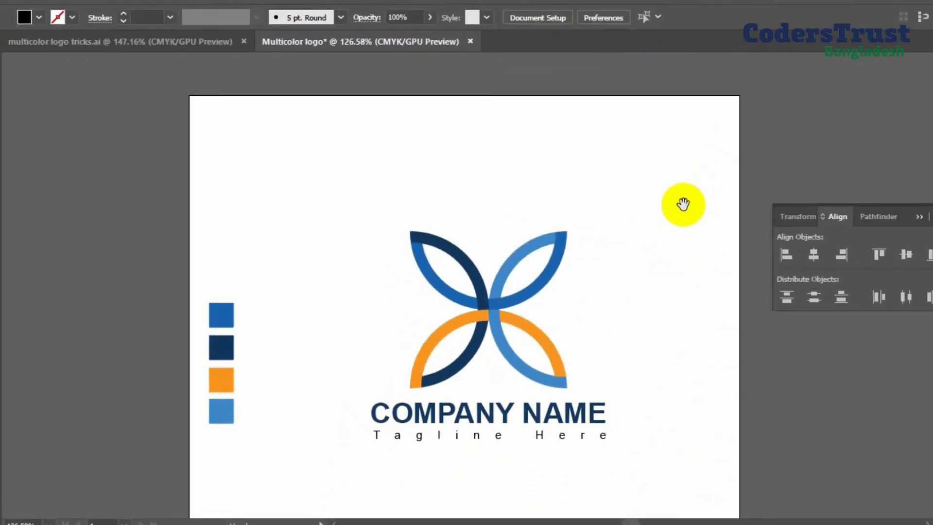
- Select the petal mark with both text lines and scale them up together to fill more of the artboard
key("ctrl+a")
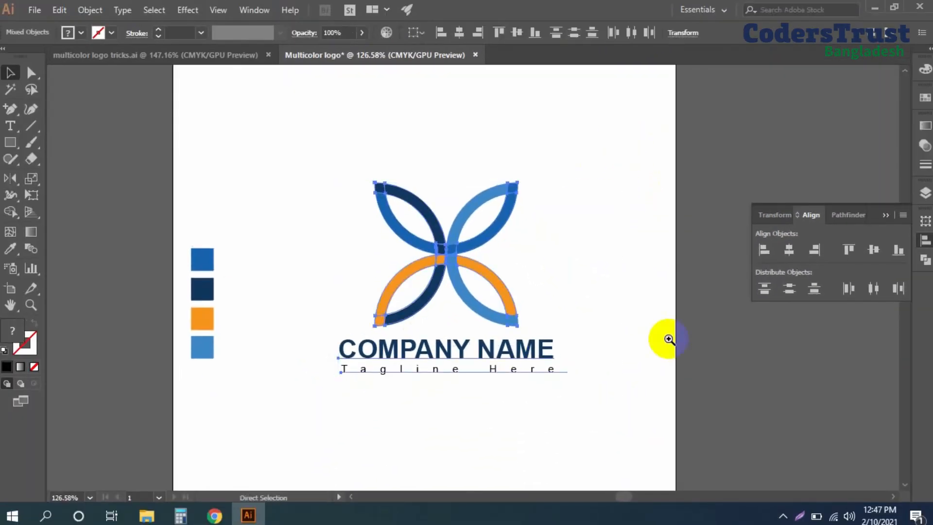
left_click_drag(668, 339, 640, 322)
left_click_drag(641, 322, 581, 281)
left_click_drag(527, 247, 600, 248)
left_click_drag(467, 227, 445, 261)
left_click_drag(581, 284, 590, 281)
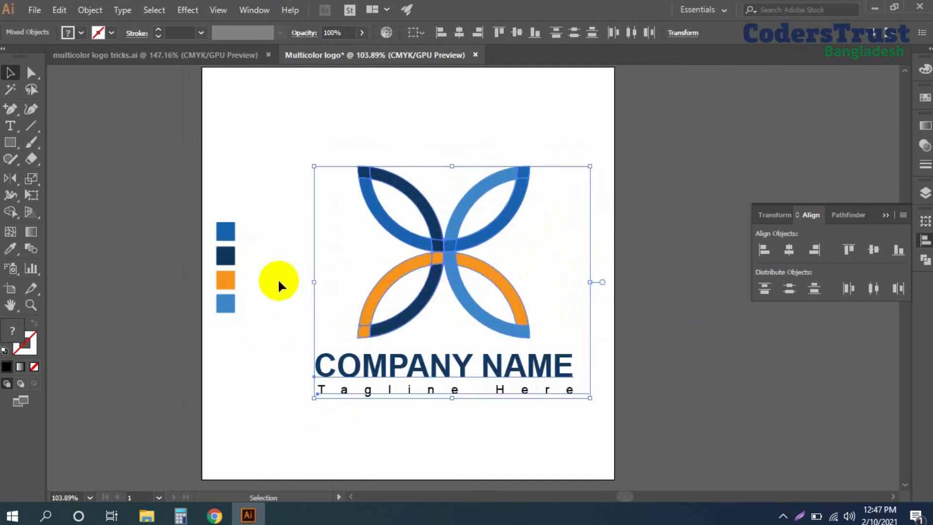
left_click_drag(314, 285, 281, 280)
left_click(543, 256)
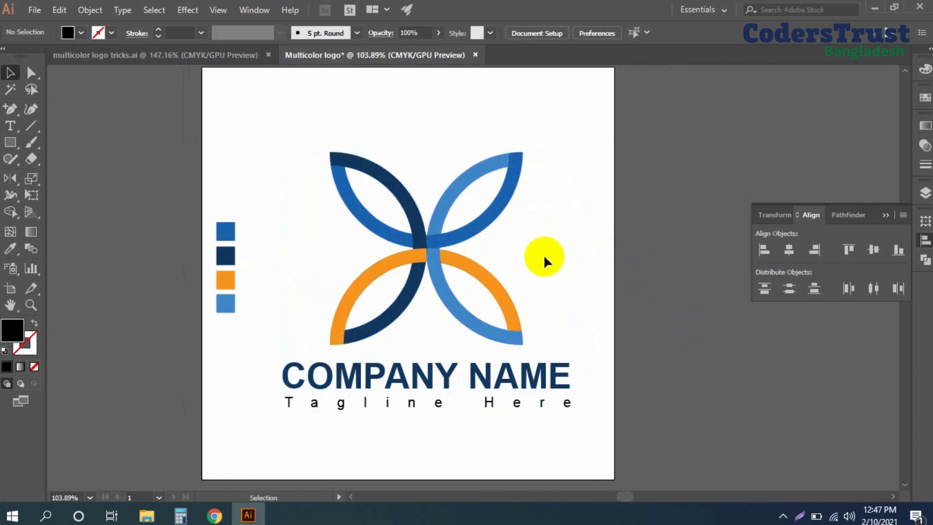
- Select the complete logo and shift it slightly to the right on the artboard, away from the colour swatches
left_click_drag(593, 129, 311, 428)
left_click_drag(427, 260, 434, 260)
left_click(565, 267)
left_click_drag(568, 273, 613, 287)
left_click_drag(613, 288, 592, 284)
left_click_drag(592, 284, 599, 286)
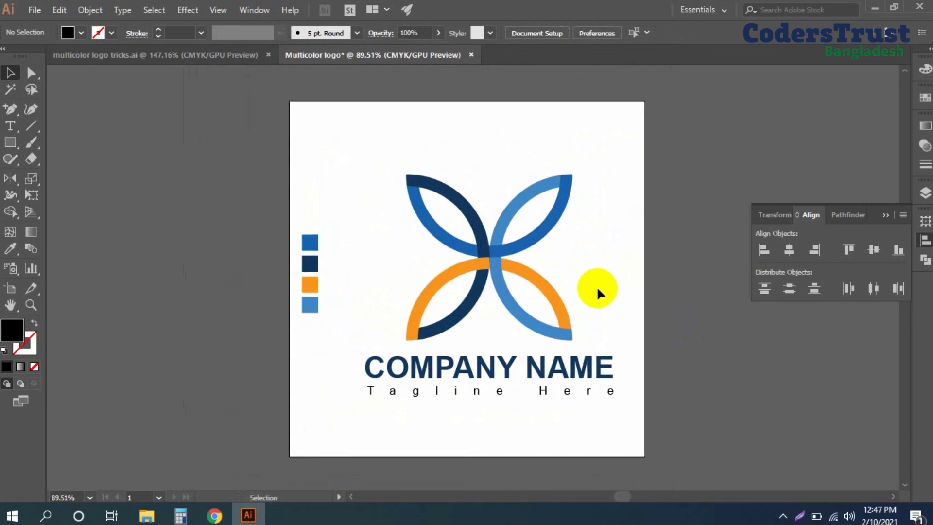